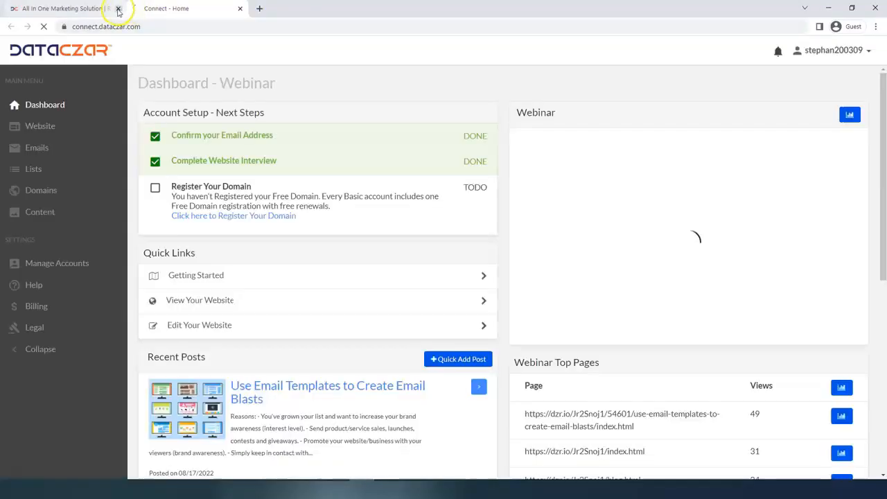
# Step: Close the extra marketing site page, show the dashboard full screen and open the Webinar website's public preview
pyautogui.click(117, 9)
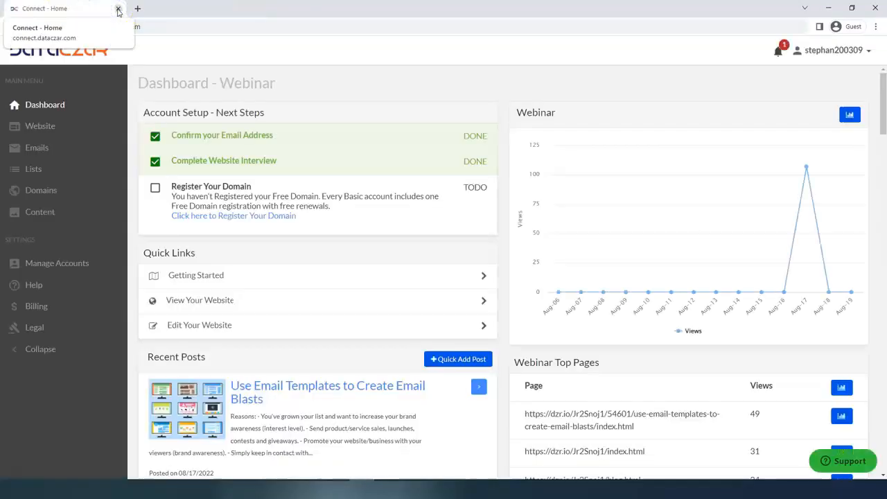
pyautogui.press('F11')
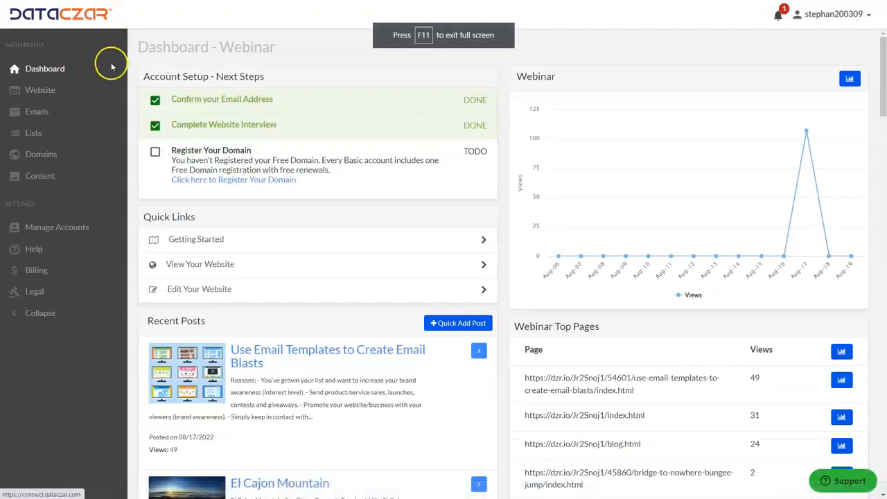
pyautogui.click(50, 90)
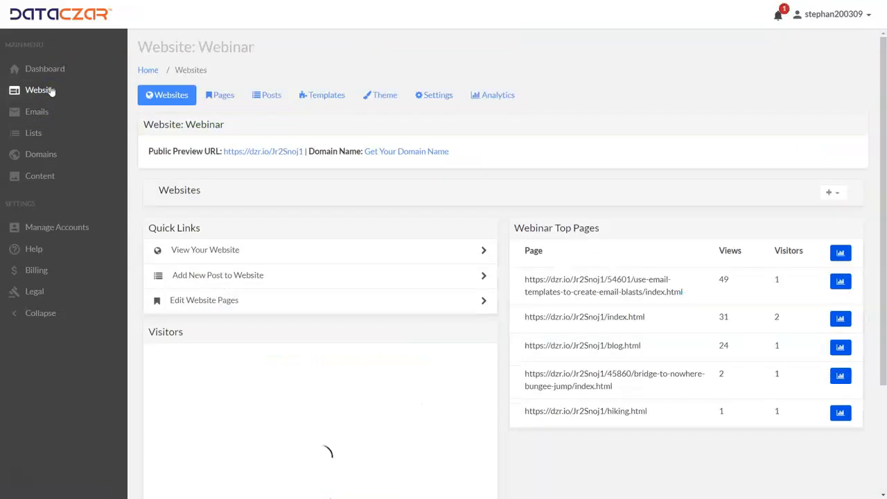
pyautogui.click(271, 152)
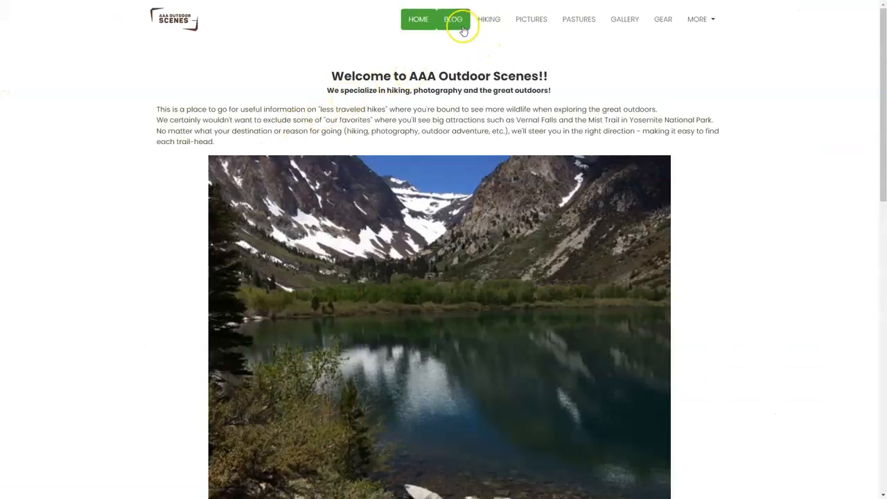
# Step: Open the blog post "Use Email Templates to Create Email Blasts" on the preview site and go to its instructions
pyautogui.click(459, 24)
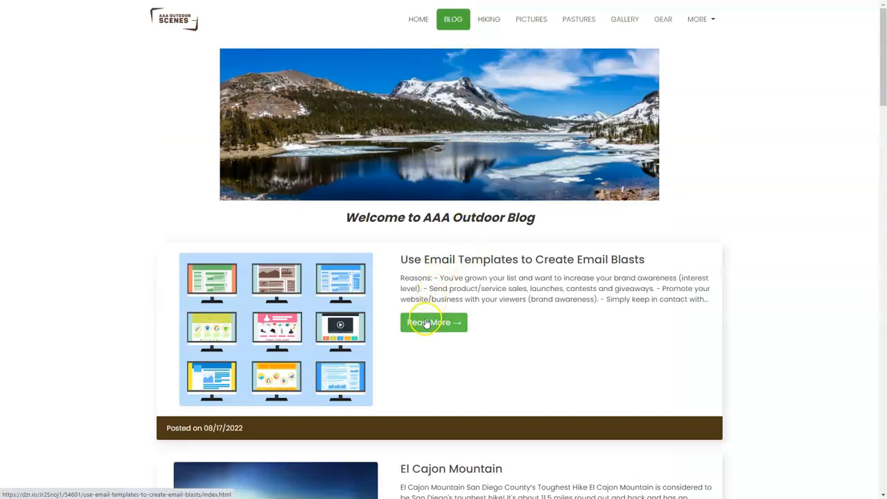
pyautogui.click(425, 323)
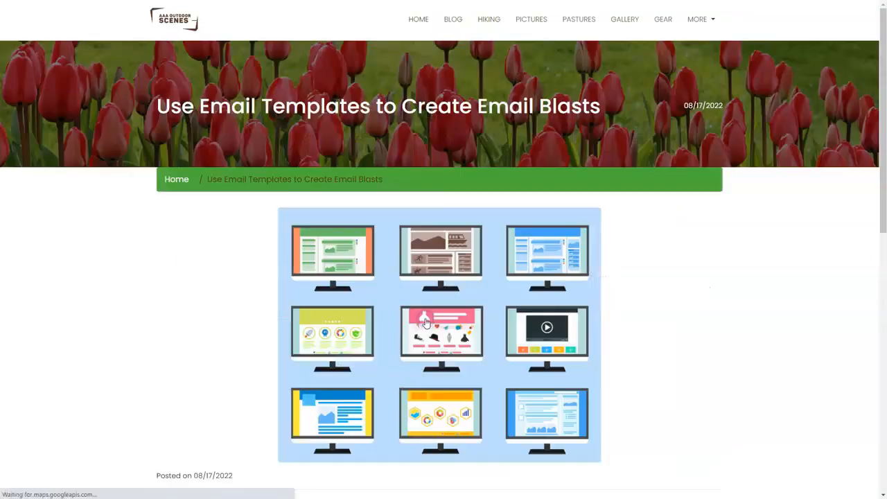
pyautogui.scroll(-4, 332, 235)
pyautogui.scroll(-1, 324, 235)
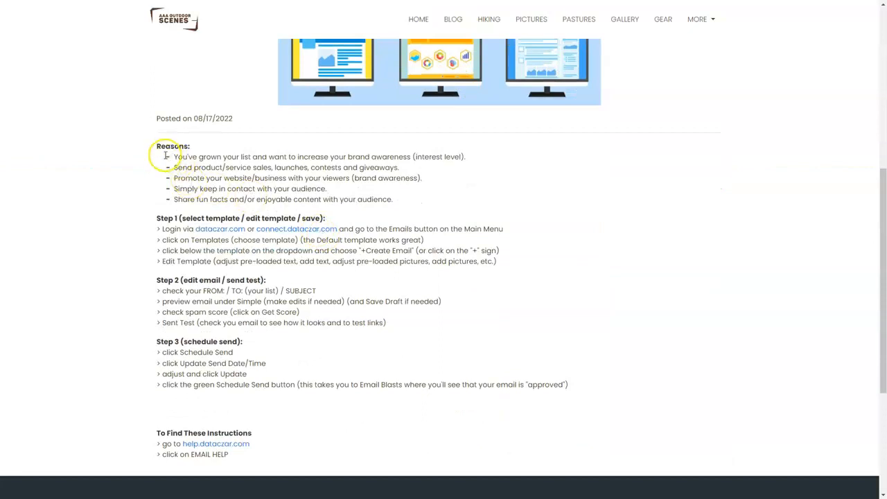
# Step: Read through the post's Reasons list for sending email blasts, highlighting each reason line by line
pyautogui.moveTo(164, 155); pyautogui.dragTo(481, 158)
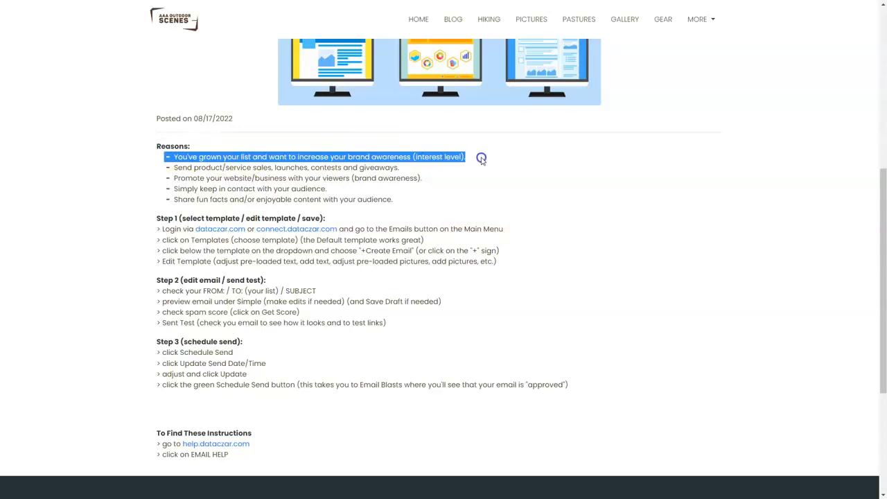
pyautogui.moveTo(484, 162); pyautogui.dragTo(485, 167)
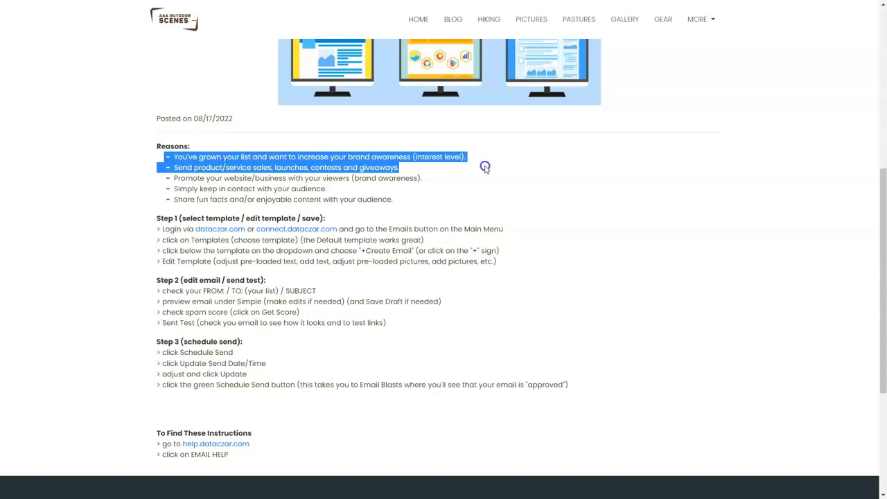
pyautogui.moveTo(485, 172); pyautogui.dragTo(488, 185)
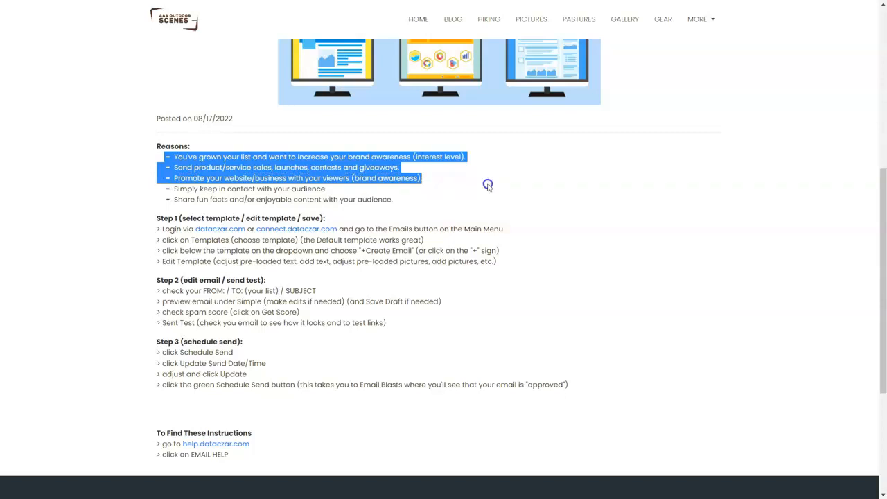
pyautogui.moveTo(487, 186); pyautogui.dragTo(490, 189)
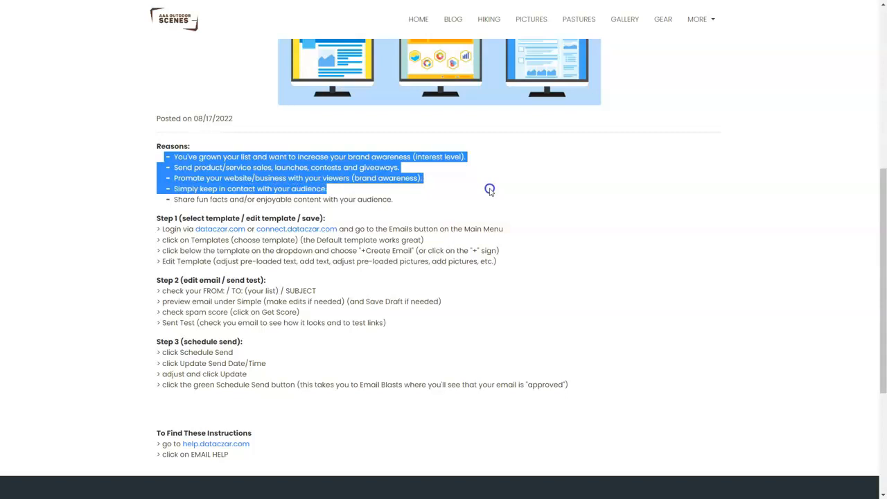
pyautogui.moveTo(490, 194); pyautogui.dragTo(492, 200)
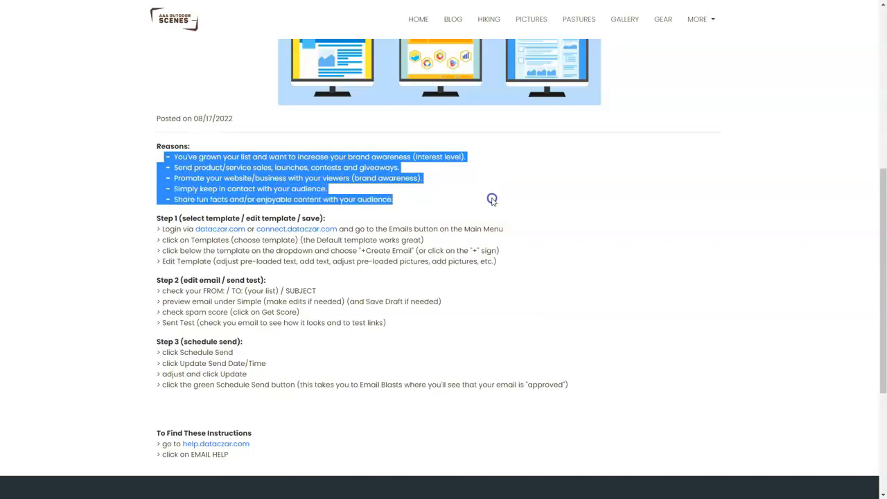
pyautogui.click(491, 199)
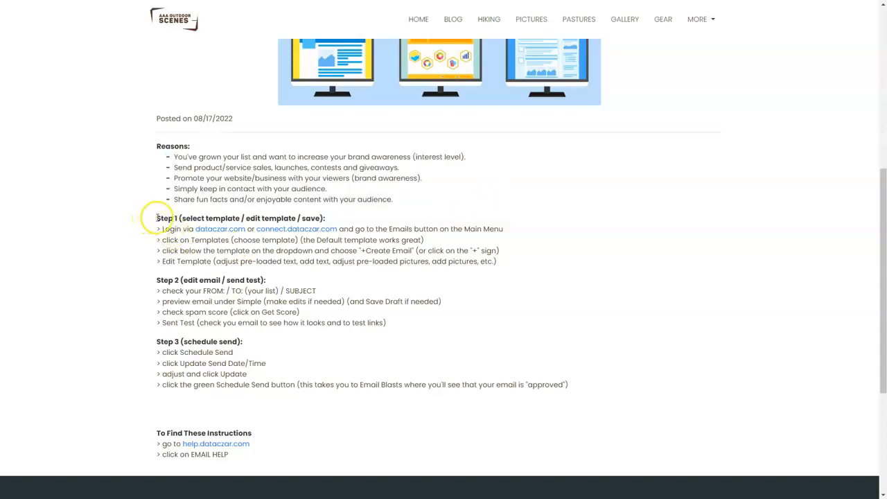
# Step: Review the post's Step 1 to Step 3 instructions and the help.dataczar.com reference for finding them
pyautogui.moveTo(153, 219); pyautogui.dragTo(404, 219)
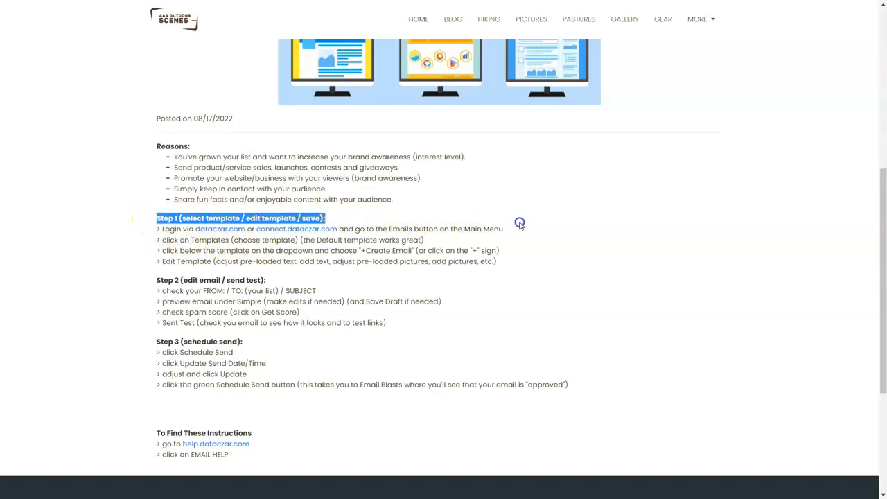
pyautogui.moveTo(519, 223); pyautogui.dragTo(543, 389)
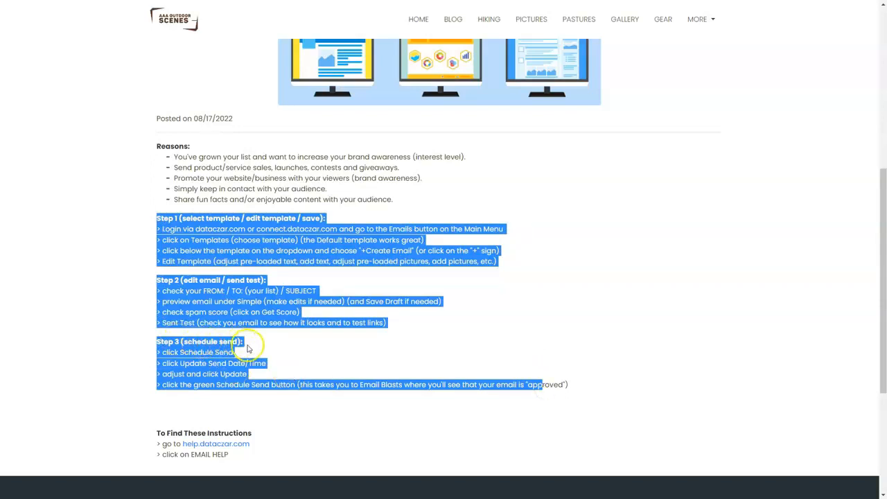
pyautogui.click(598, 392)
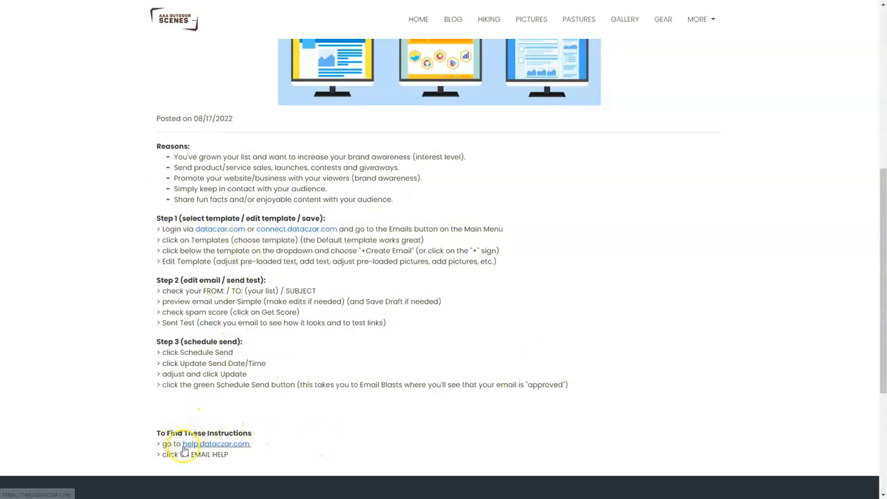
pyautogui.moveTo(258, 446); pyautogui.dragTo(179, 444)
pyautogui.click(330, 419)
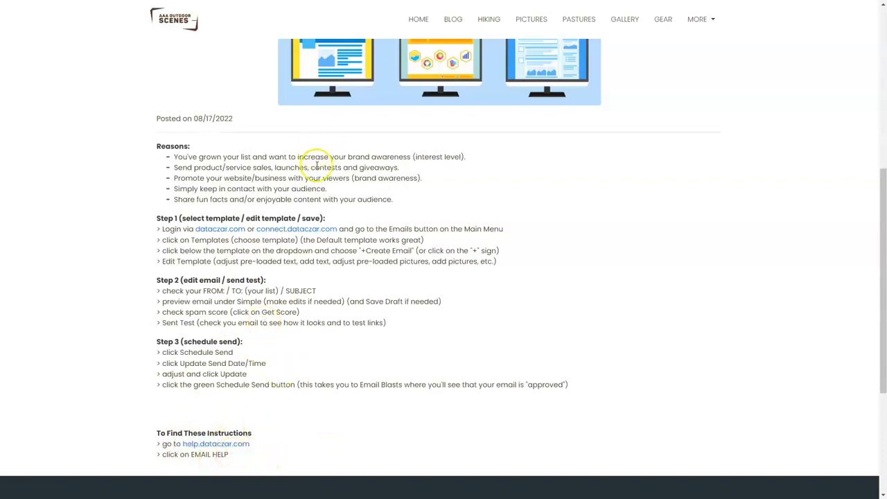
pyautogui.scroll(5, 316, 166)
# Step: Browse the Dataczar email templates and create a new email blast from the Fall Journey template
pyautogui.click(293, 138)
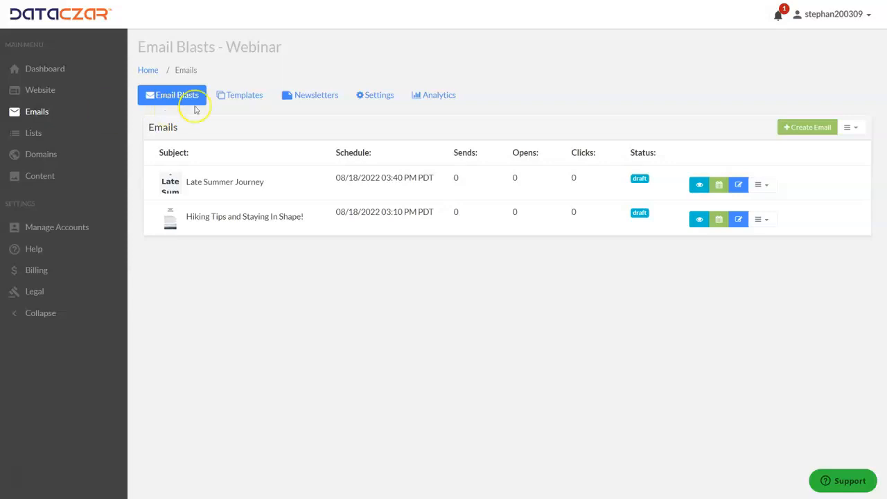
pyautogui.click(249, 98)
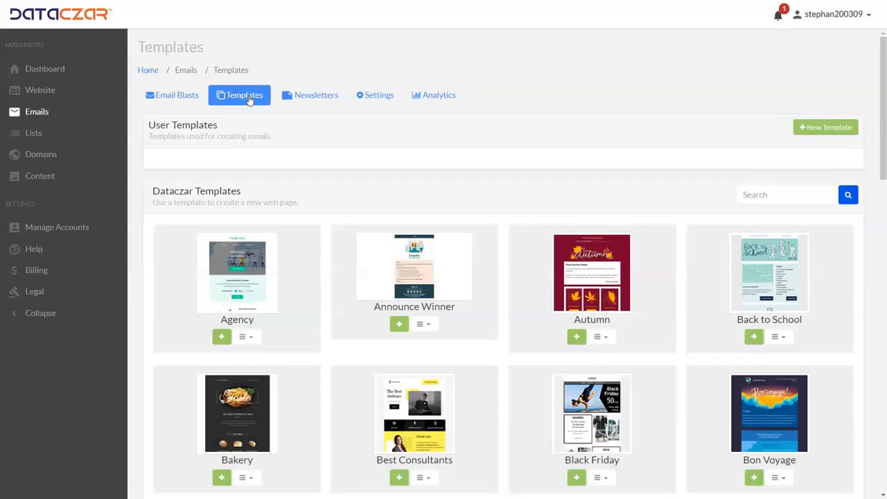
pyautogui.scroll(-2, 584, 313)
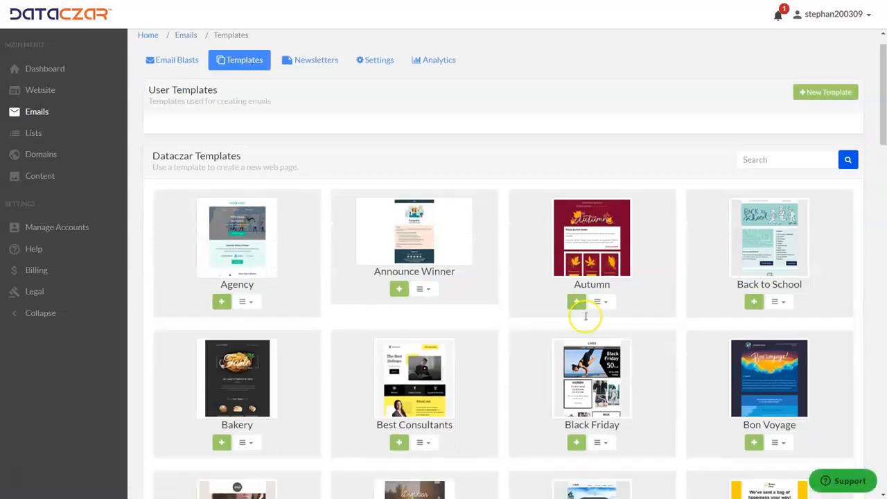
pyautogui.scroll(-2, 564, 313)
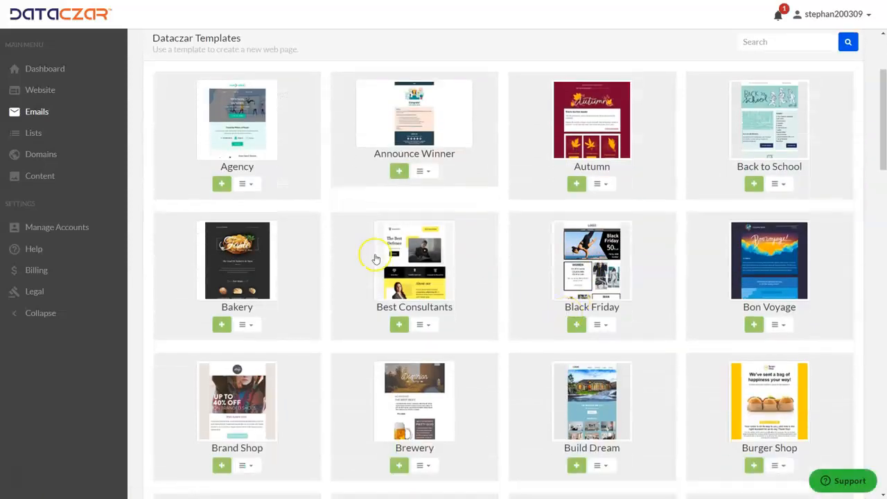
pyautogui.scroll(-12, 483, 297)
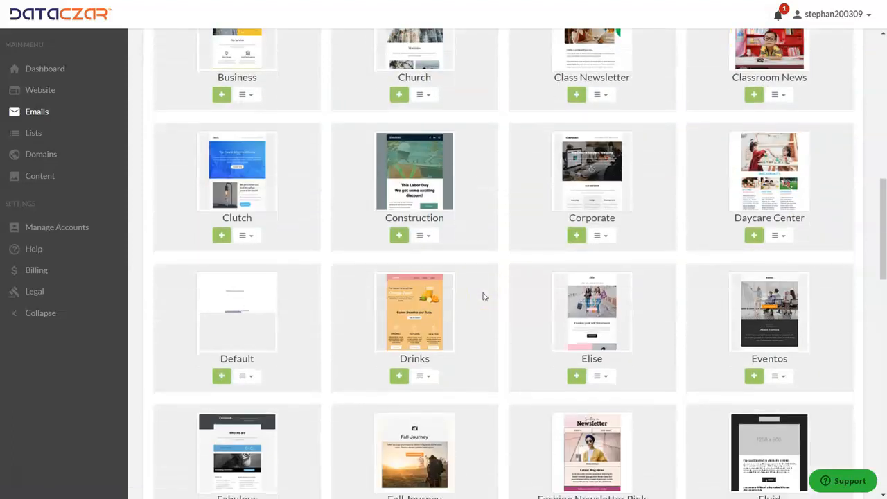
pyautogui.scroll(-10, 483, 296)
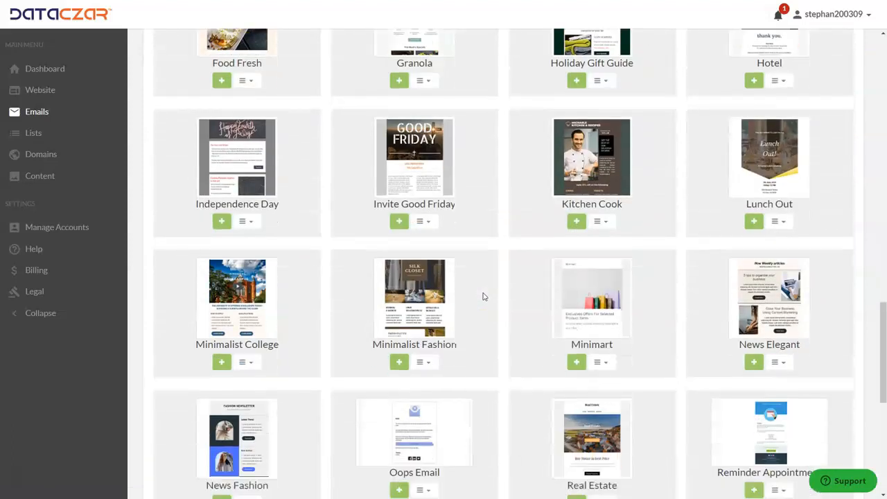
pyautogui.scroll(-3, 483, 296)
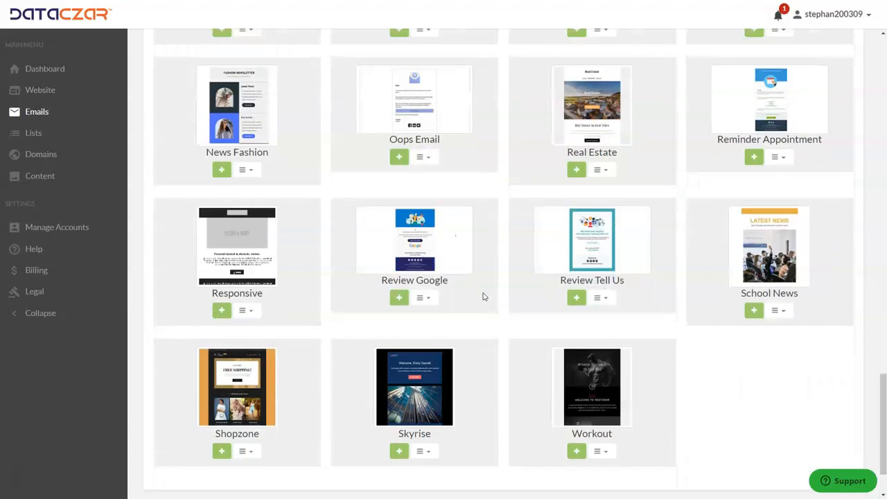
pyautogui.scroll(10, 483, 296)
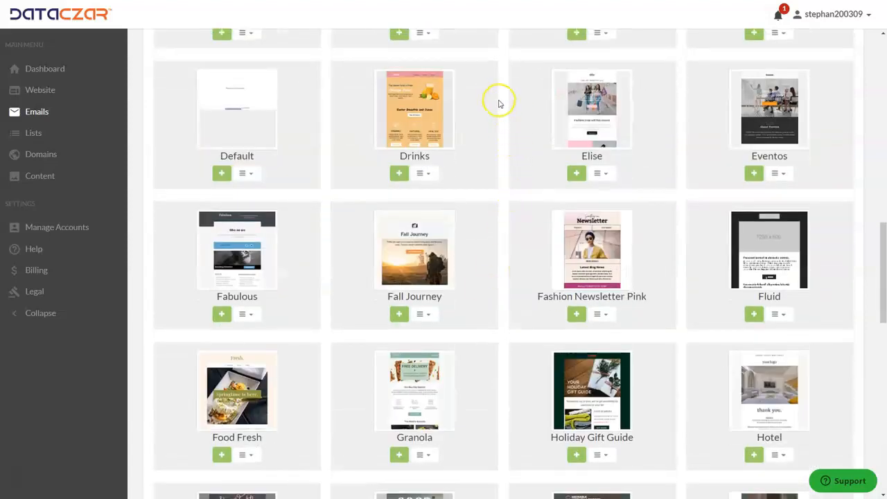
pyautogui.click(422, 314)
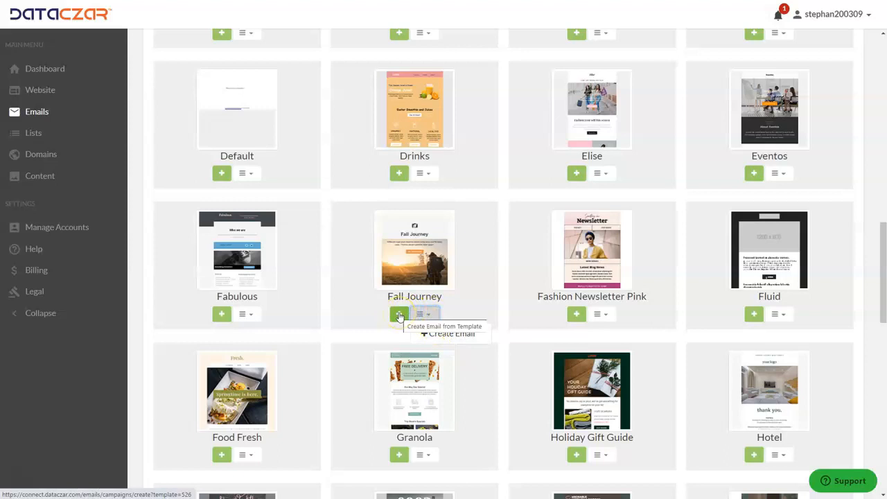
pyautogui.click(399, 315)
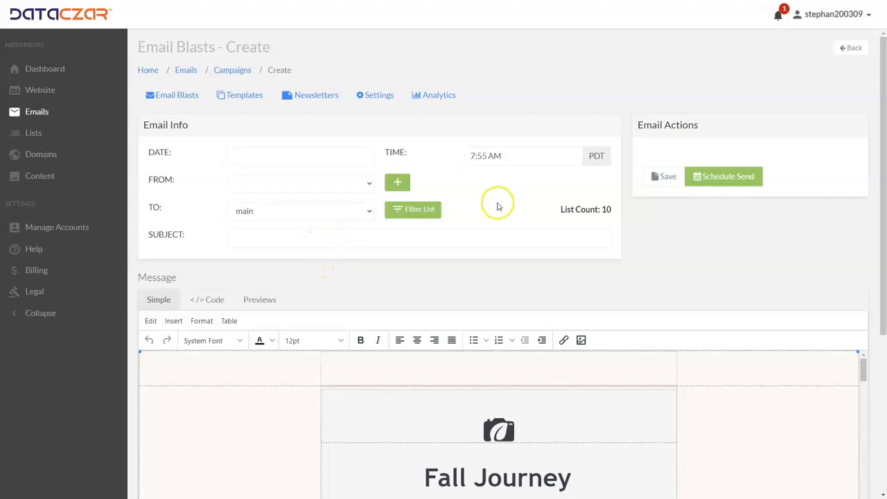
# Step: Change the email's main heading from the template text to "Late Summer Journey"
pyautogui.scroll(-5, 499, 321)
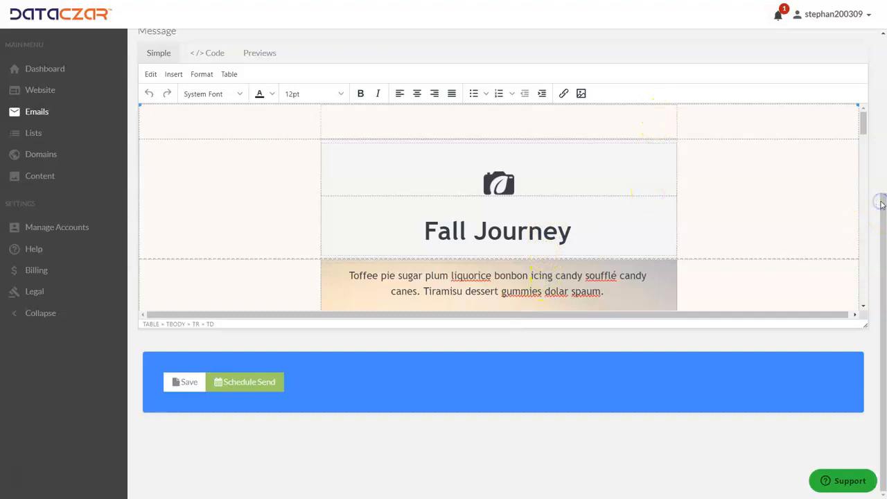
pyautogui.scroll(5, 882, 205)
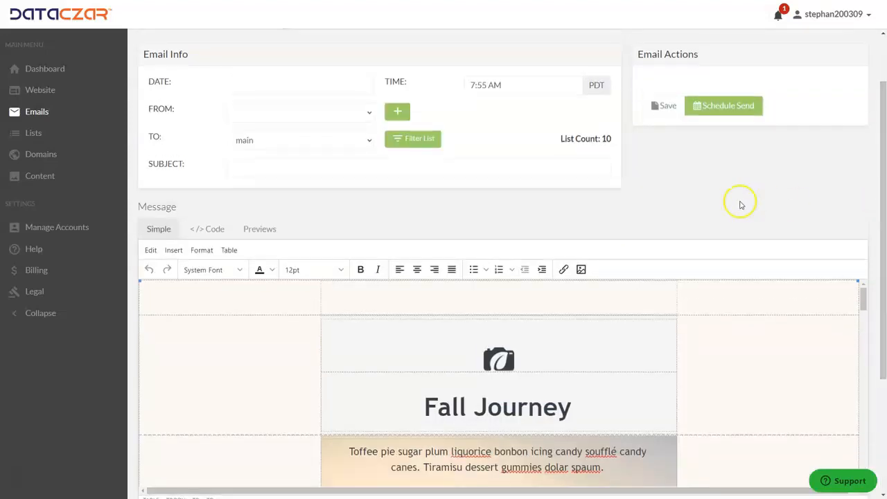
pyautogui.scroll(-3, 525, 213)
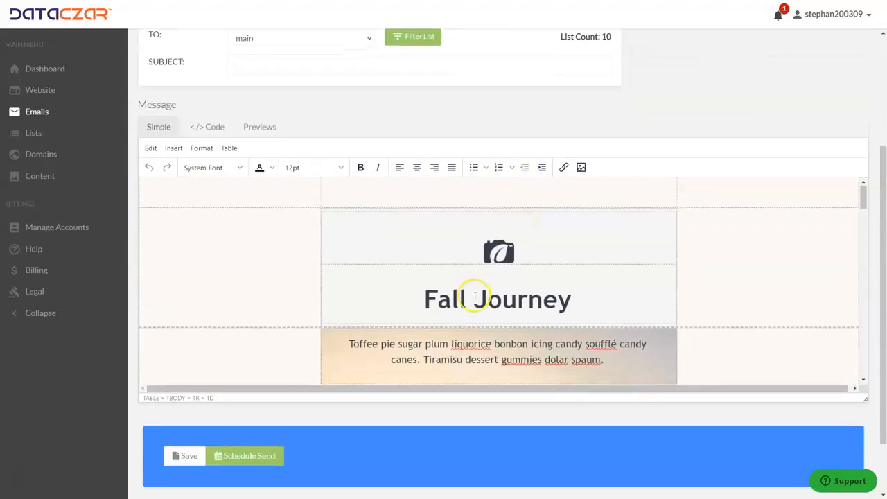
pyautogui.scroll(-3, 473, 297)
pyautogui.scroll(2, 474, 296)
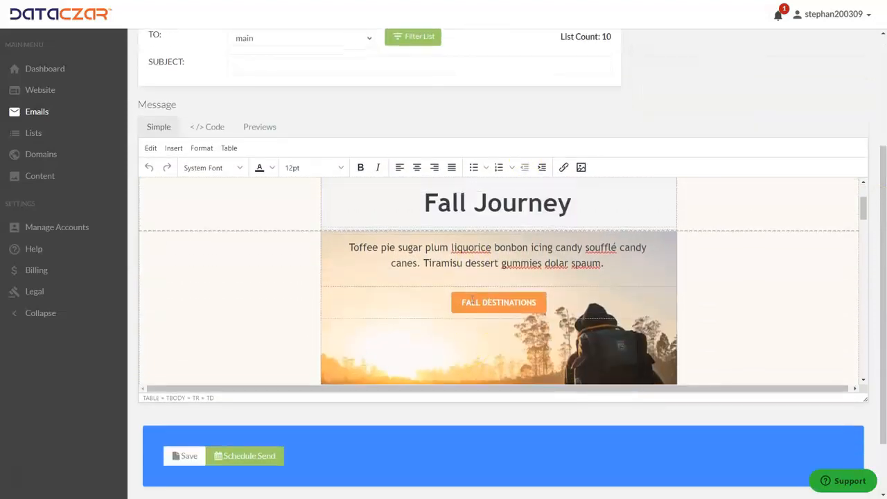
pyautogui.click(466, 201)
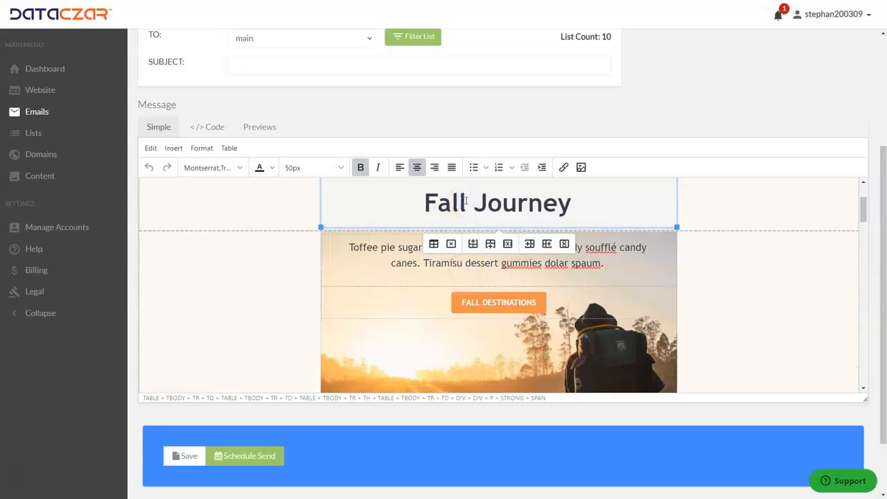
pyautogui.press('BackSpace')
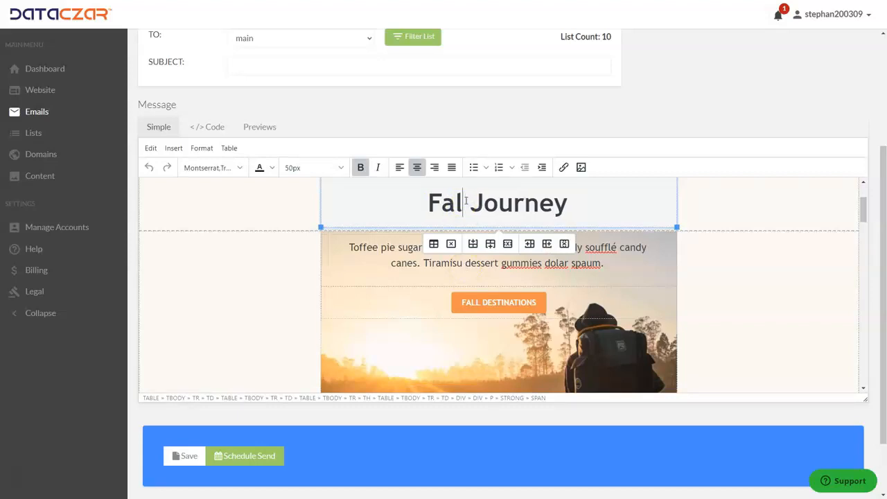
pyautogui.press('BackSpace')
pyautogui.press('BackSpace')
pyautogui.press('BackSpace')
pyautogui.write('Late Summer')
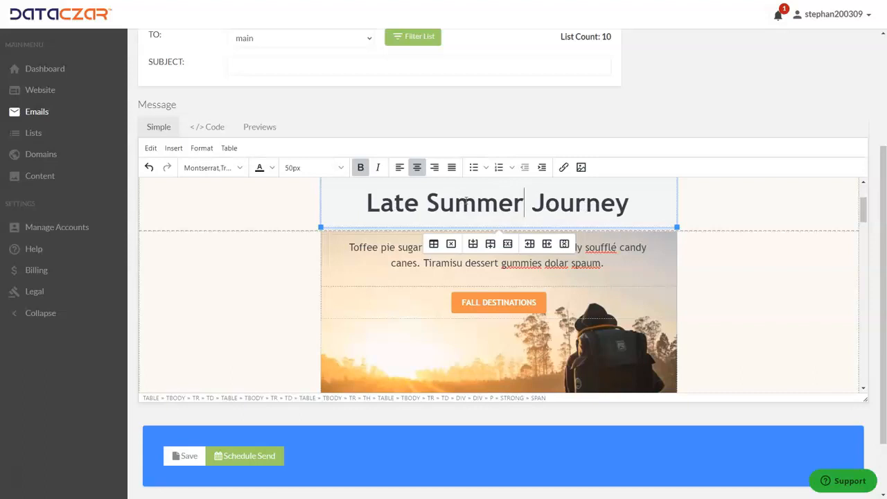
pyautogui.press('Delete')
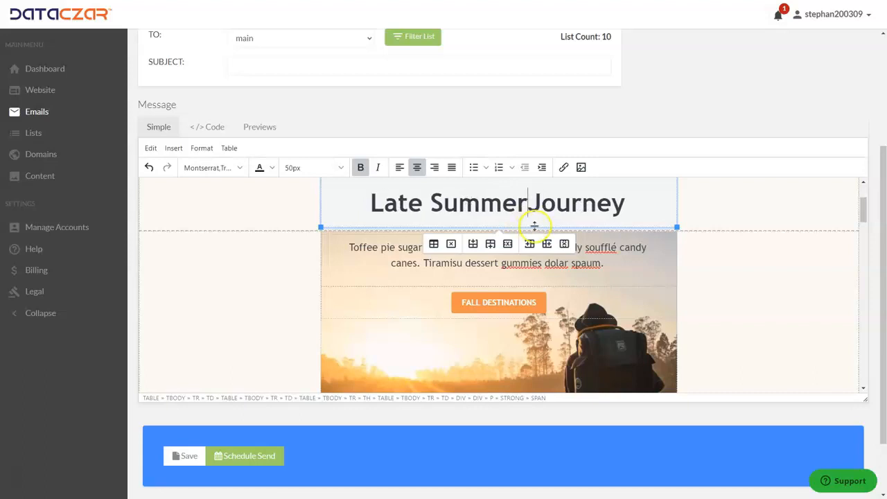
# Step: Replace the placeholder paragraph below the main heading with "Type here whatever you want"
pyautogui.click(607, 265)
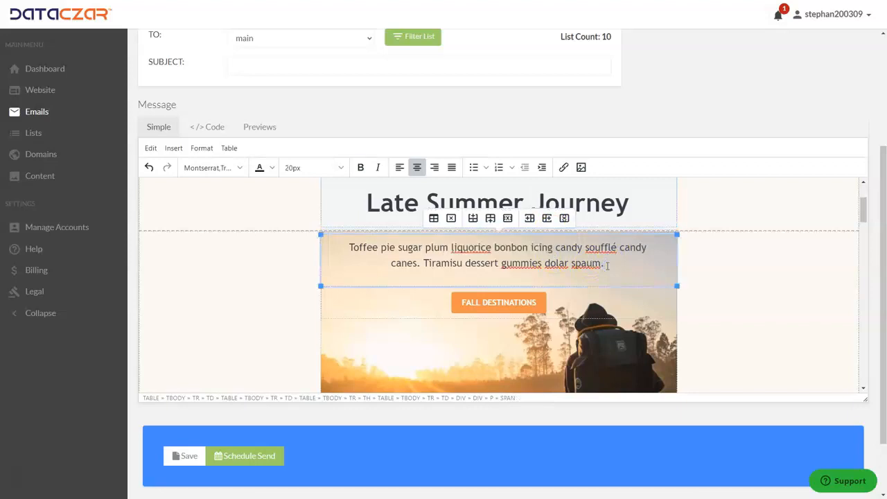
pyautogui.moveTo(606, 263); pyautogui.dragTo(362, 254)
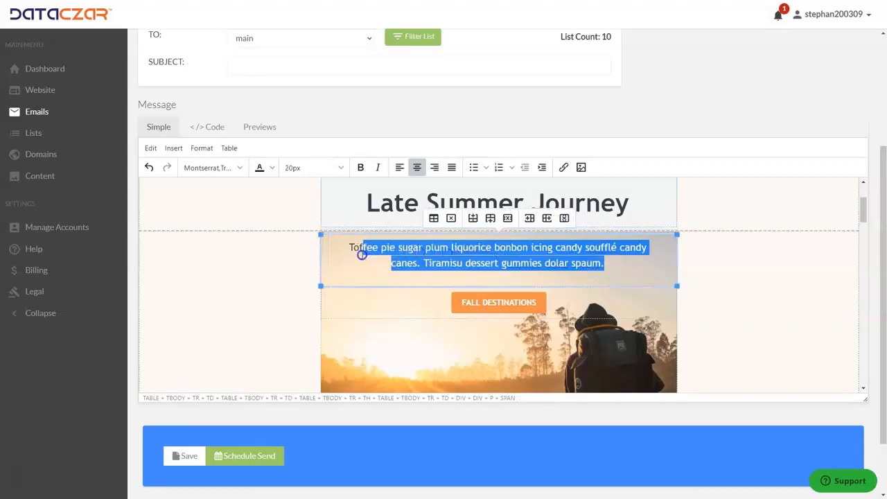
pyautogui.write('Type')
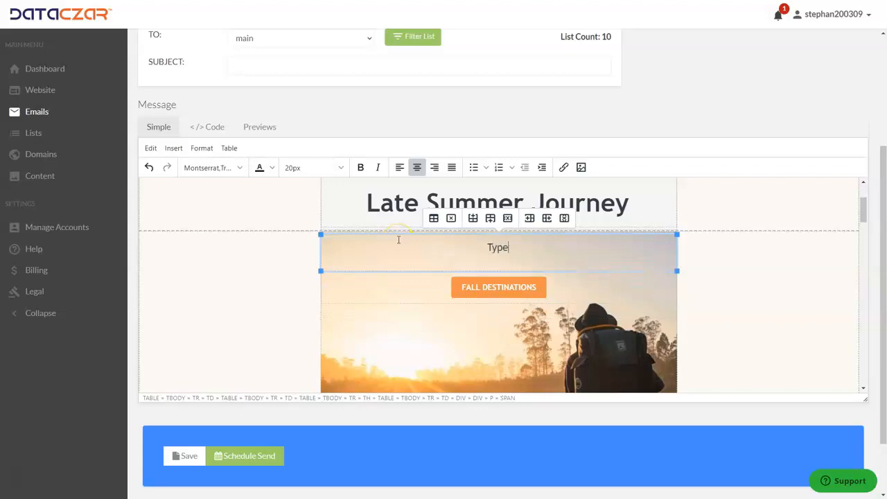
pyautogui.write(' here whate')
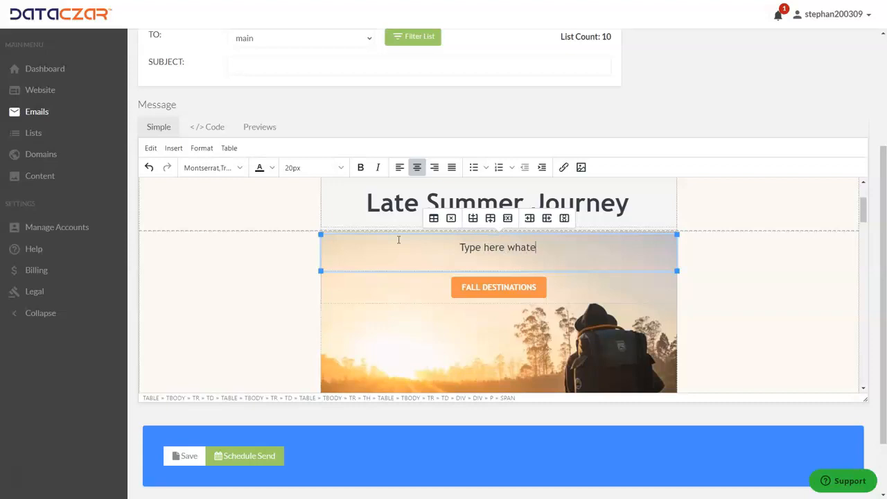
pyautogui.write('ver you wa')
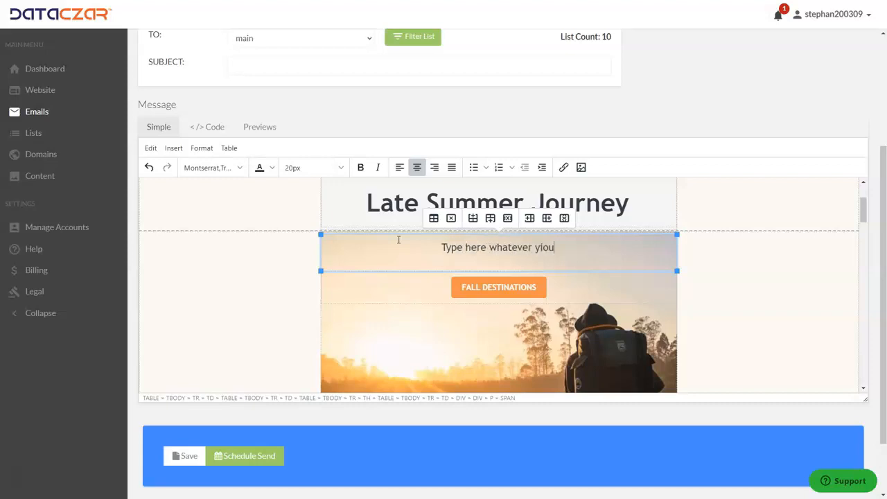
pyautogui.press('BackSpace')
pyautogui.press('BackSpace')
pyautogui.press('BackSpace')
pyautogui.press('BackSpace')
pyautogui.press('BackSpace')
pyautogui.write('ou want')
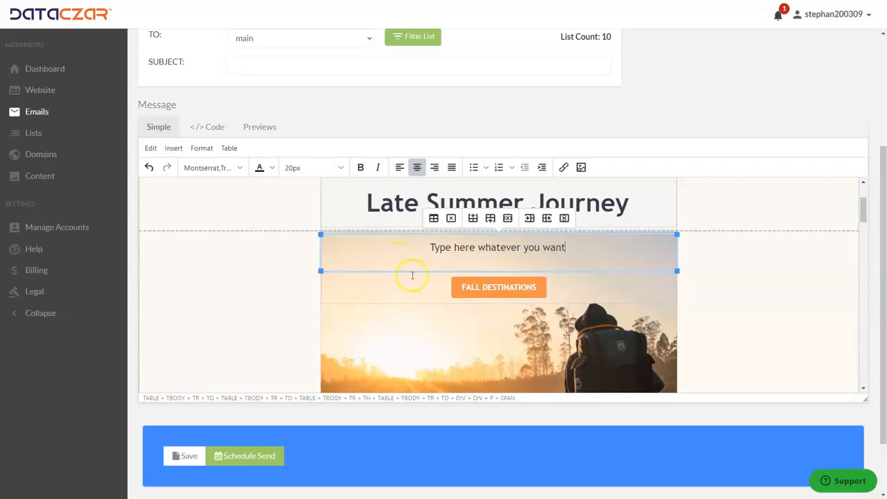
# Step: Inspect the link settings for the FALL DESTINATIONS button text and close them without changes
pyautogui.click(538, 293)
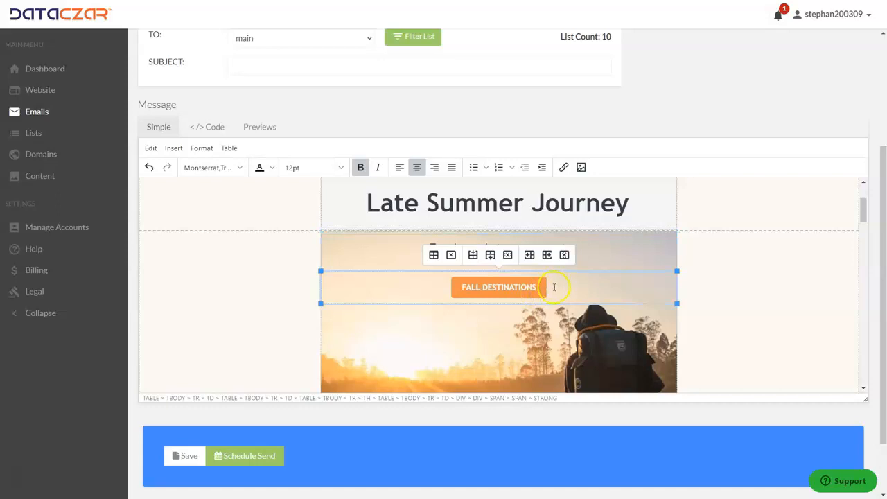
pyautogui.moveTo(540, 286); pyautogui.dragTo(458, 287)
pyautogui.click(563, 167)
pyautogui.click(550, 172)
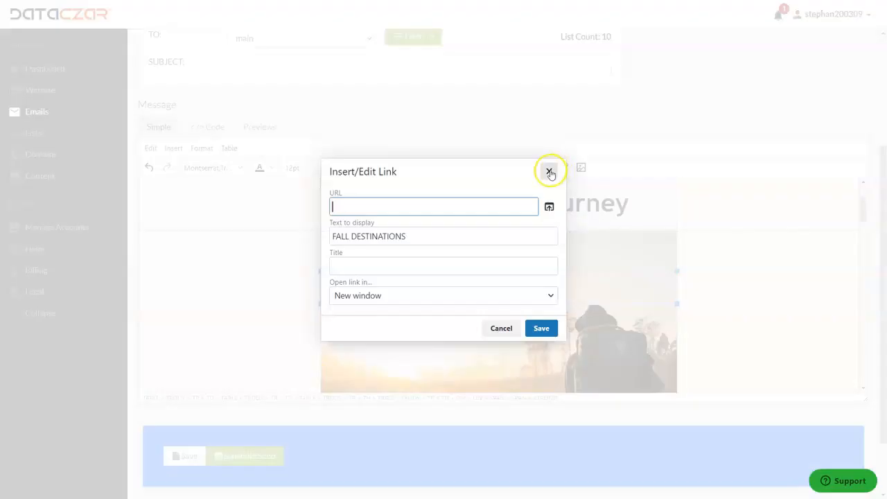
# Step: Inspect the link settings of the Book Now button under Zermatt and close them without changes
pyautogui.scroll(-10, 574, 278)
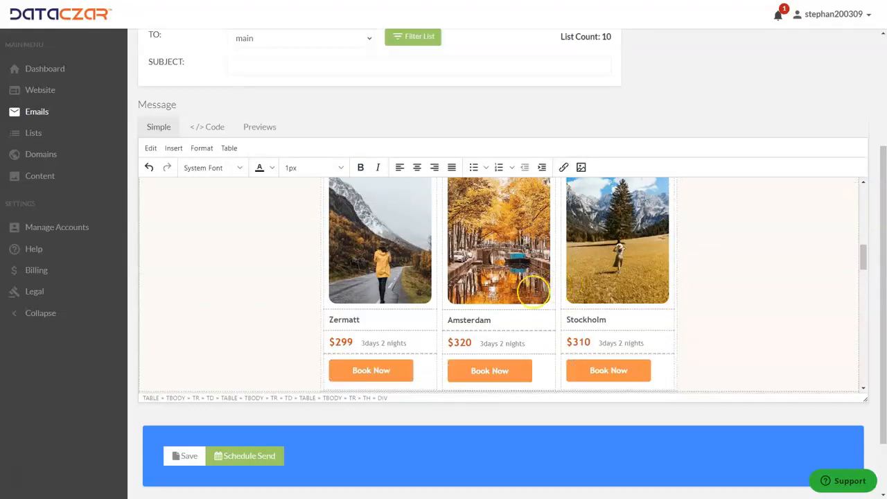
pyautogui.scroll(-1, 409, 324)
pyautogui.click(405, 323)
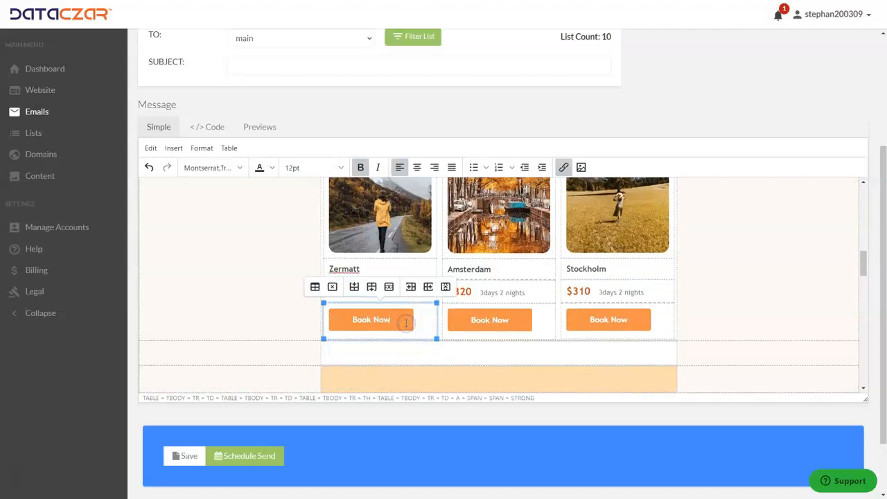
pyautogui.click(563, 169)
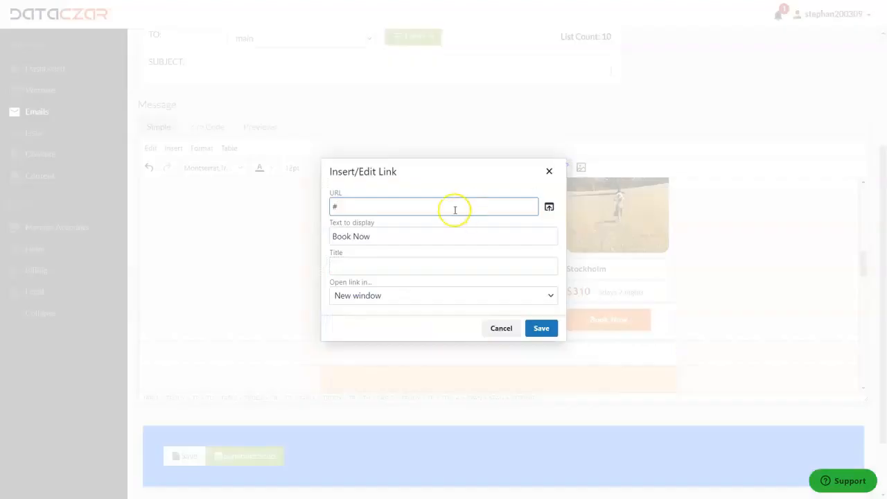
pyautogui.click(550, 171)
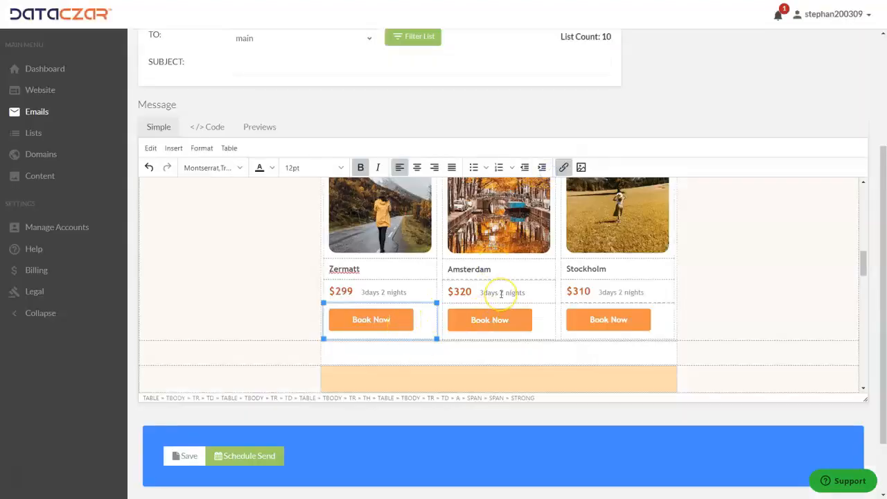
# Step: Review the Stockholm picture's image settings and the upload and My Images sources, then close them without replacing the picture
pyautogui.scroll(1, 501, 294)
pyautogui.click(626, 241)
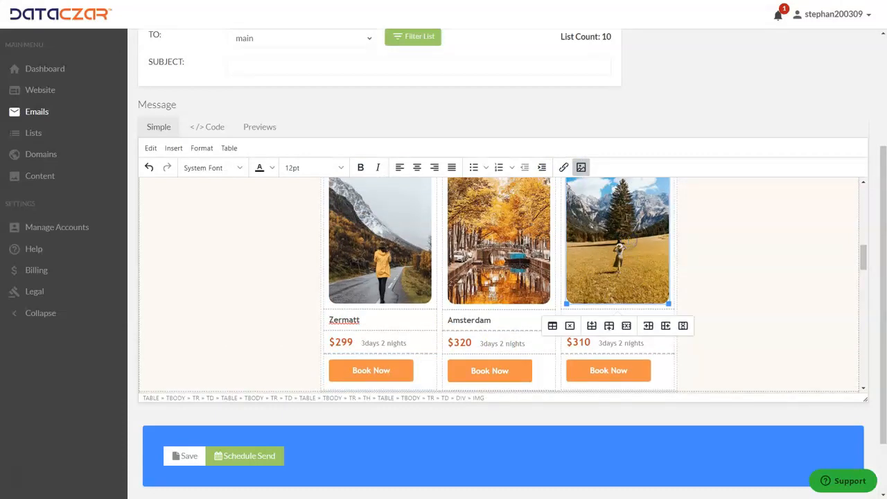
pyautogui.click(581, 168)
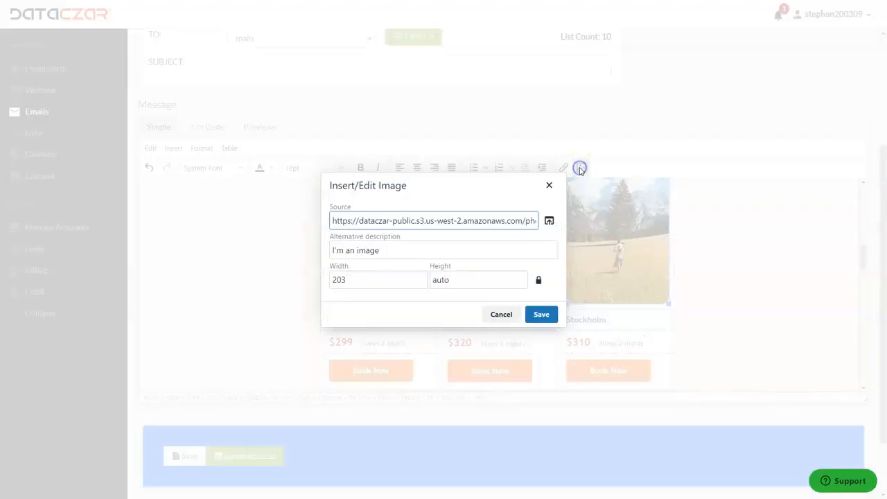
pyautogui.click(549, 223)
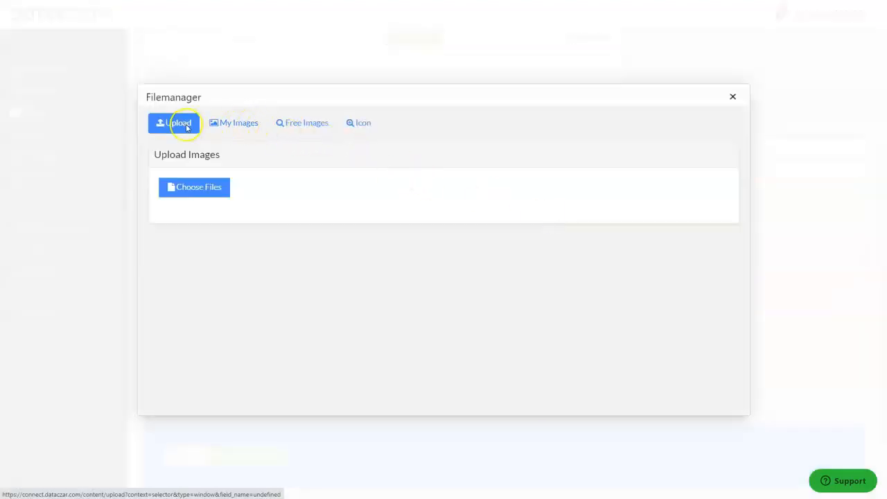
pyautogui.click(247, 128)
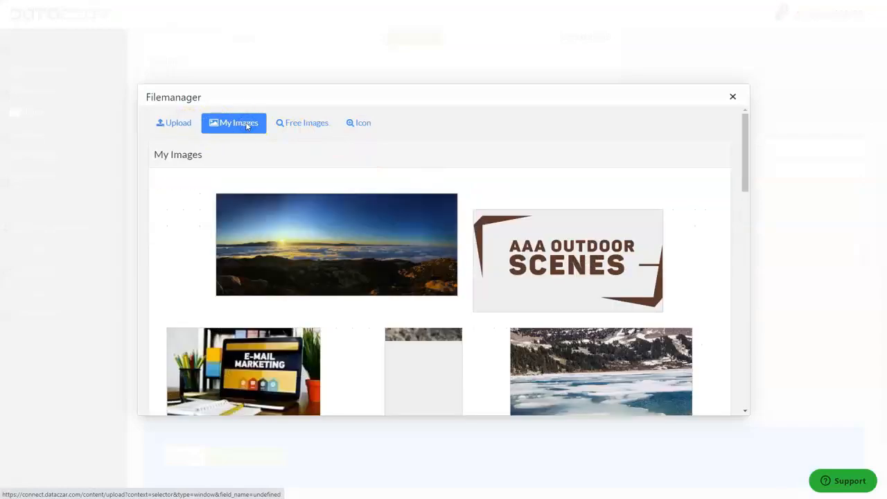
pyautogui.click(732, 97)
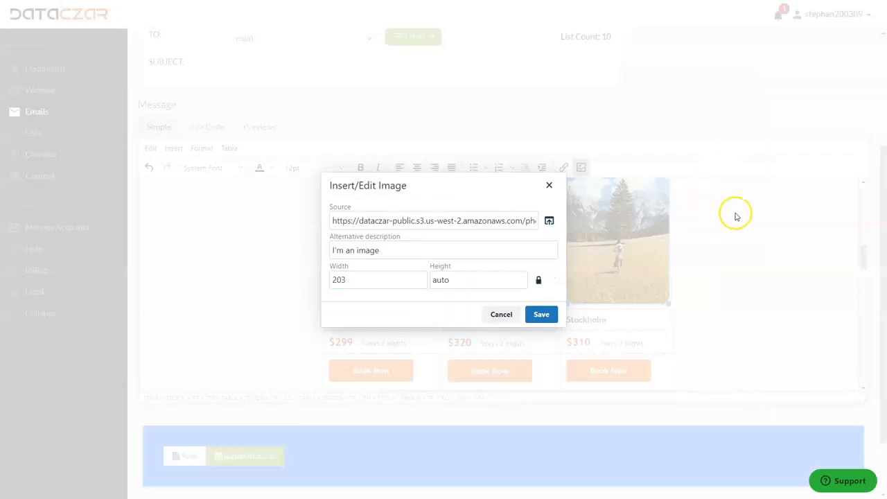
pyautogui.click(548, 187)
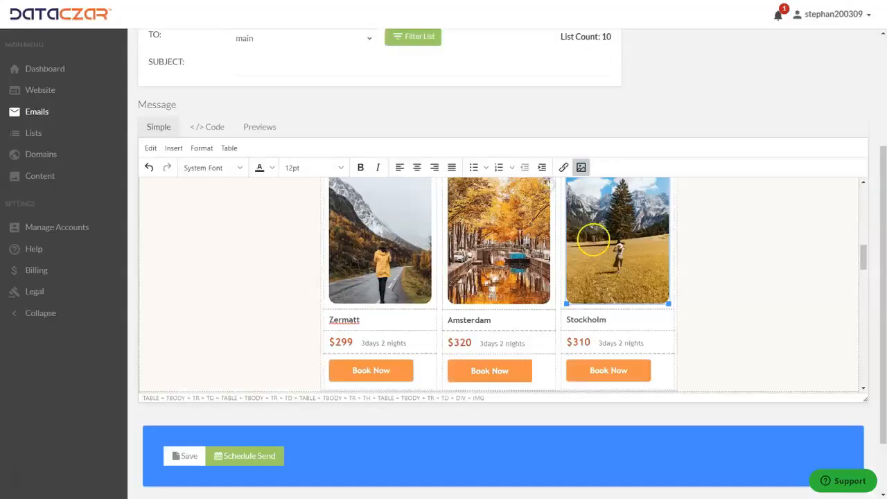
# Step: Open the image settings of the sunset cliff picture under Book Your Flight, search the free images for "yosemite", and close without replacing it
pyautogui.scroll(-1, 644, 270)
pyautogui.scroll(-2, 648, 279)
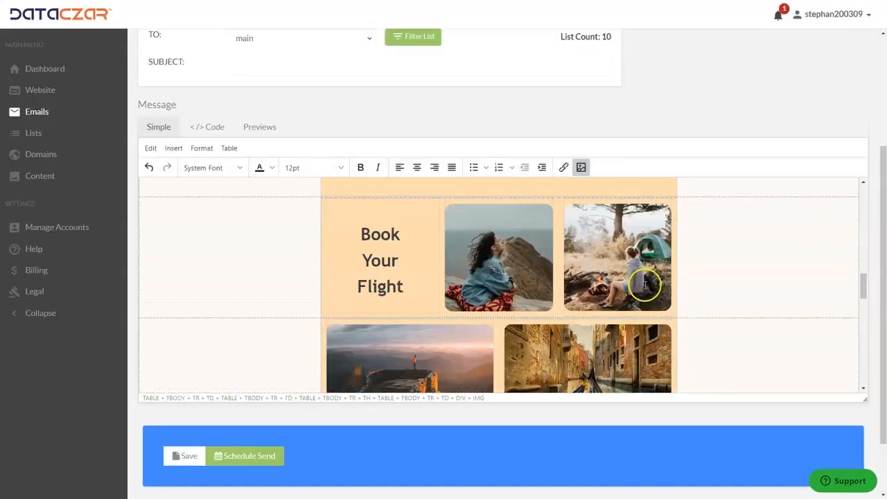
pyautogui.scroll(-2, 515, 321)
pyautogui.scroll(2, 516, 324)
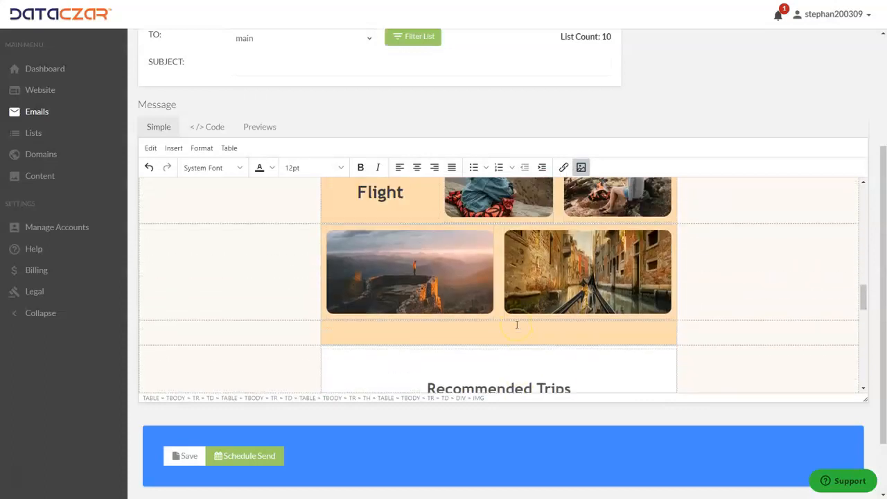
pyautogui.scroll(-2, 508, 294)
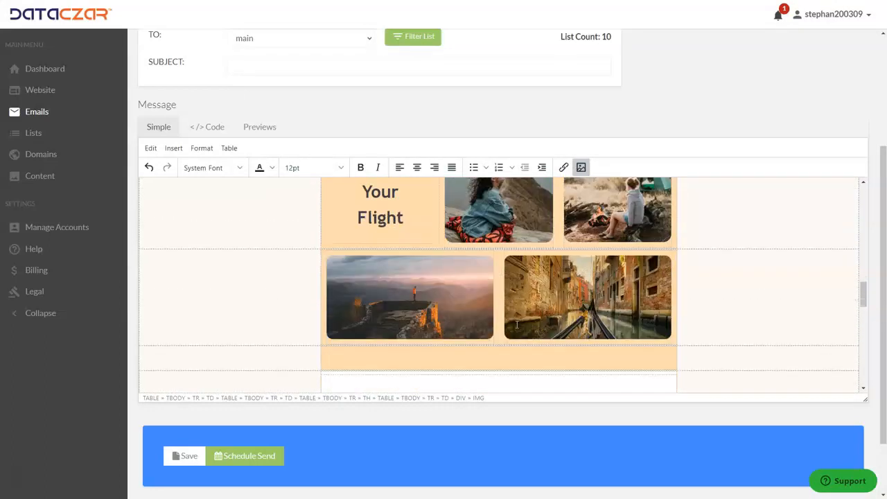
pyautogui.click(463, 264)
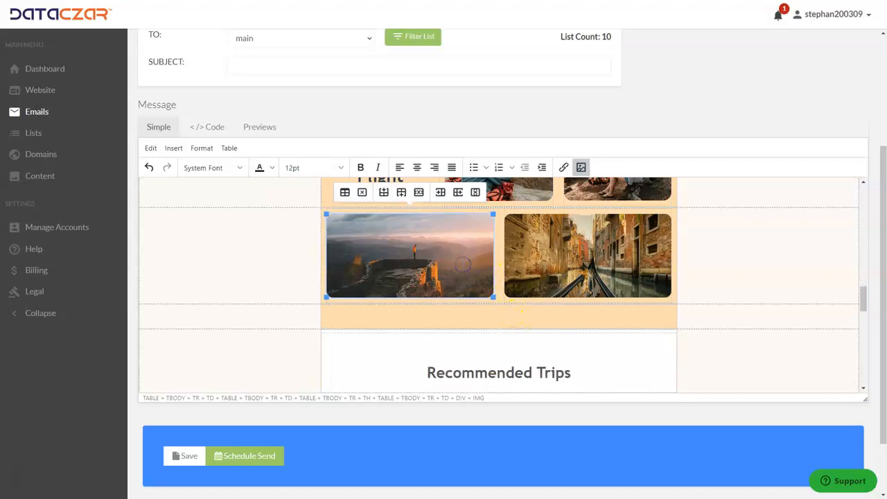
pyautogui.click(580, 169)
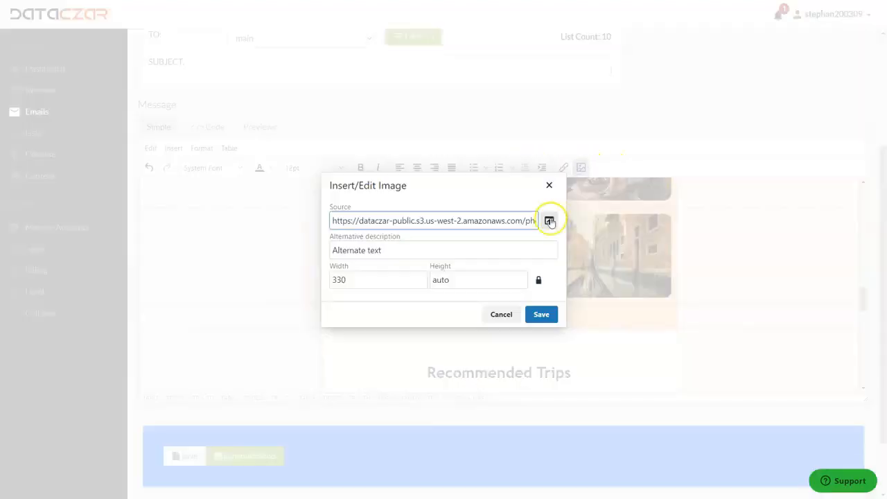
pyautogui.click(549, 221)
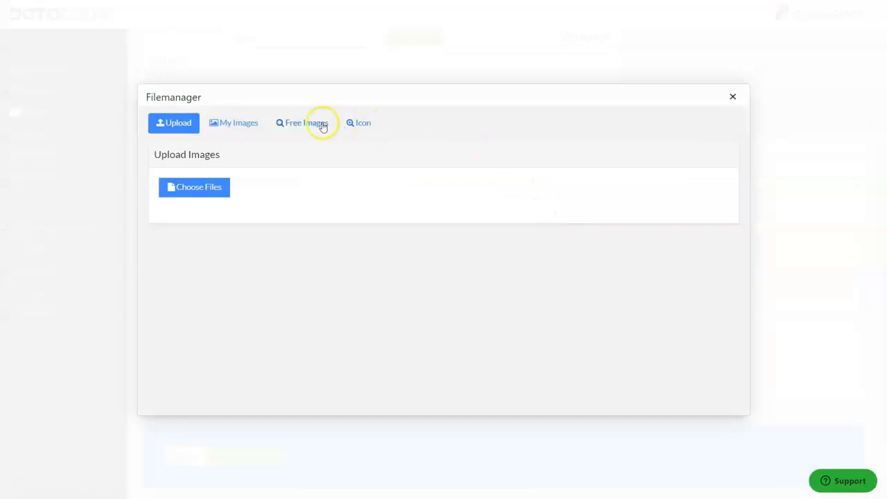
pyautogui.click(320, 123)
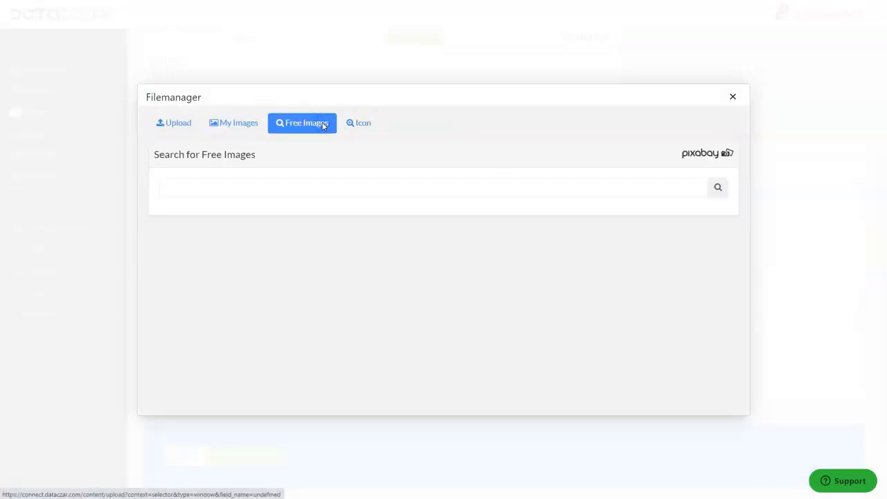
pyautogui.click(243, 191)
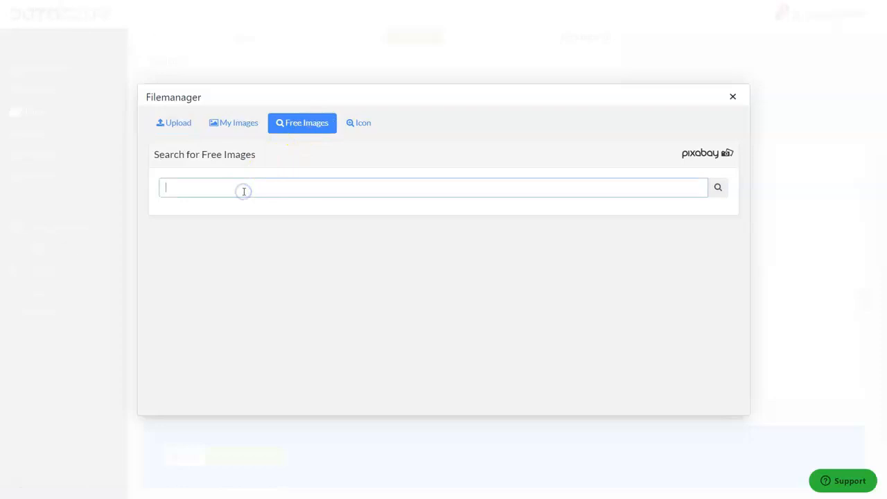
pyautogui.write('yosemite')
pyautogui.press('Return')
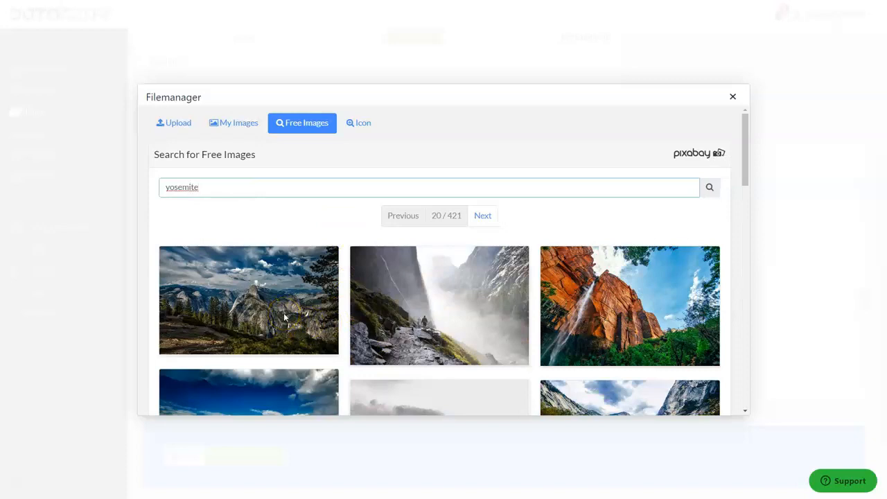
pyautogui.click(732, 96)
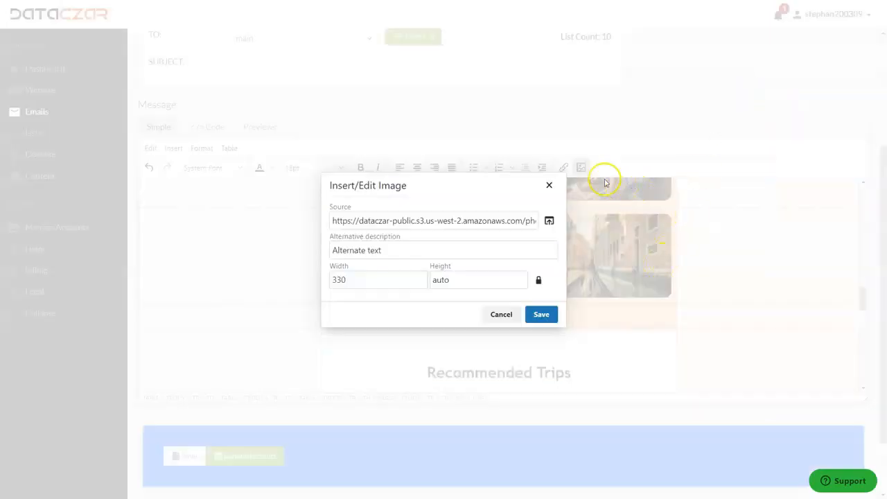
pyautogui.click(549, 185)
# Step: Examine the Recommended Trips section, including the heading and description text of the Mijas - Spain trip
pyautogui.scroll(-2, 630, 255)
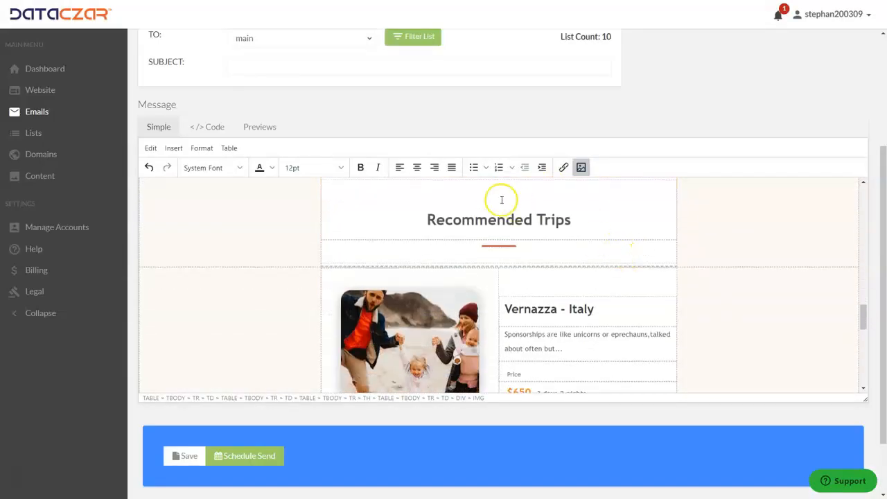
pyautogui.scroll(-3, 469, 217)
pyautogui.scroll(2, 515, 219)
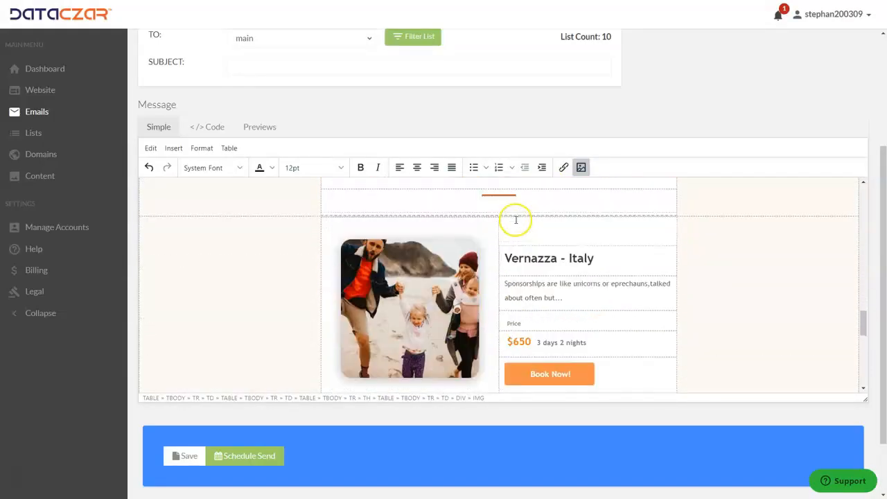
pyautogui.scroll(-3, 507, 256)
pyautogui.moveTo(418, 241)
pyautogui.mouseDown()
pyautogui.moveTo(518, 233)
pyautogui.moveTo(427, 242)
pyautogui.mouseUp()
pyautogui.click(419, 243)
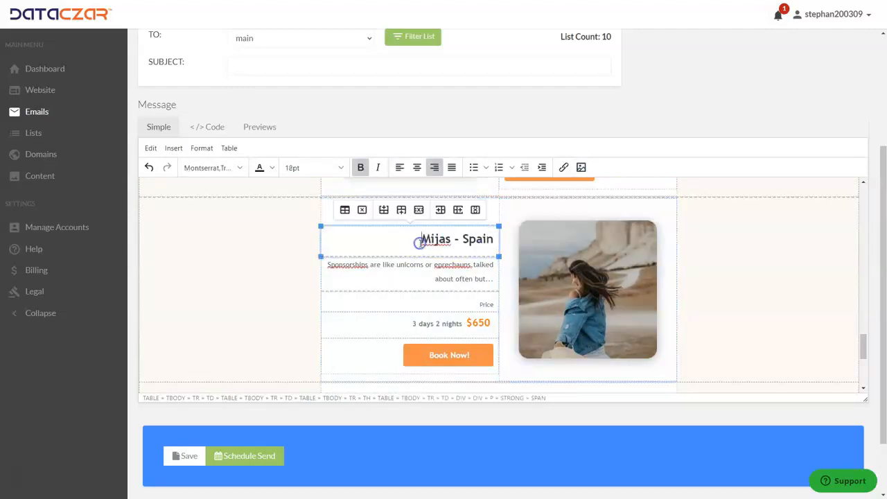
pyautogui.moveTo(485, 277); pyautogui.dragTo(432, 272)
pyautogui.scroll(-10, 424, 264)
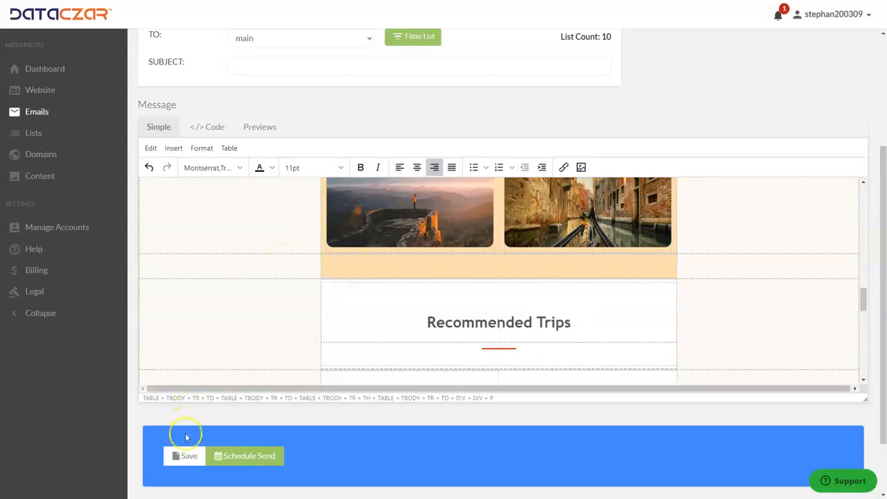
# Step: Try to save the email and return to the email blasts list, leaving the page with its changes unsaved
pyautogui.scroll(5, 350, 307)
pyautogui.scroll(5, 505, 158)
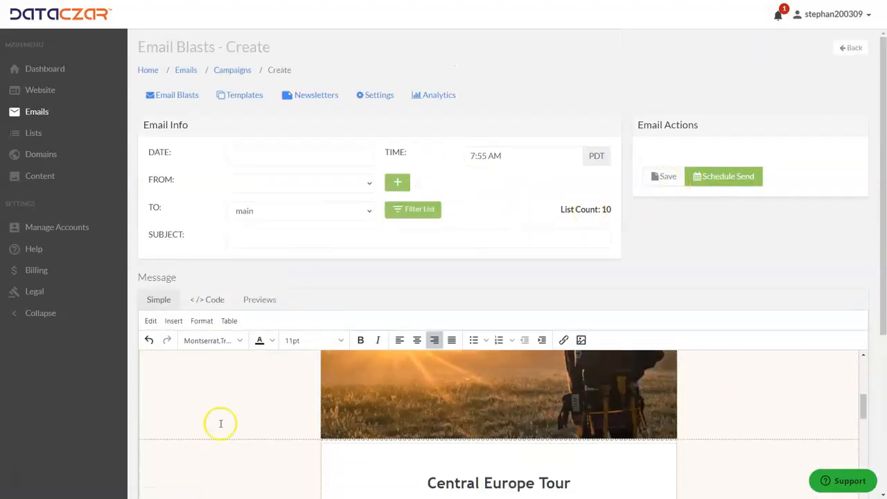
pyautogui.scroll(-2, 371, 316)
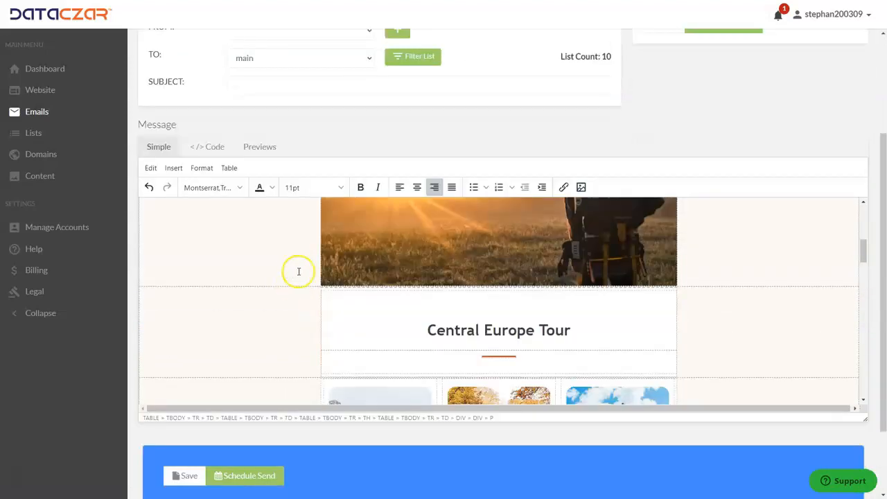
pyautogui.click(187, 478)
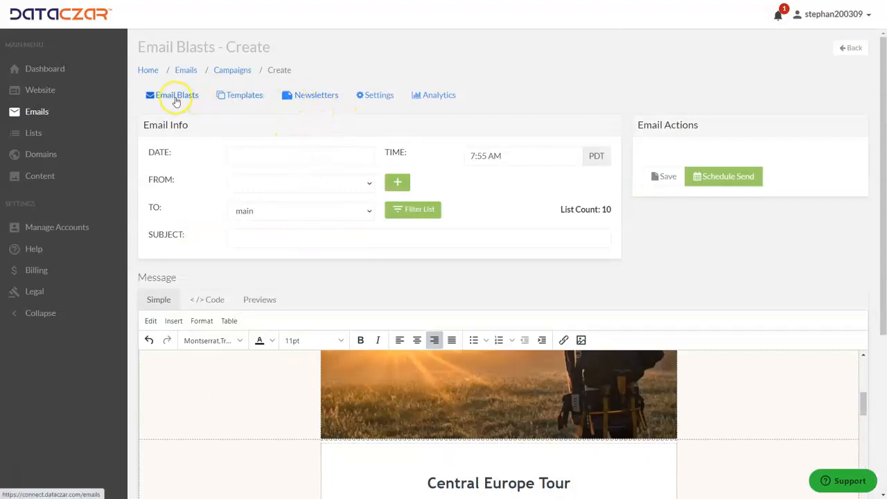
pyautogui.click(173, 95)
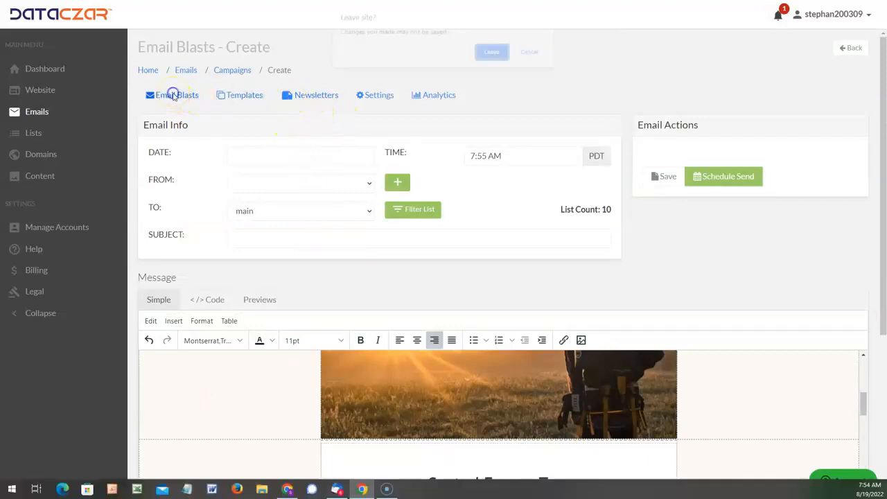
pyautogui.click(503, 51)
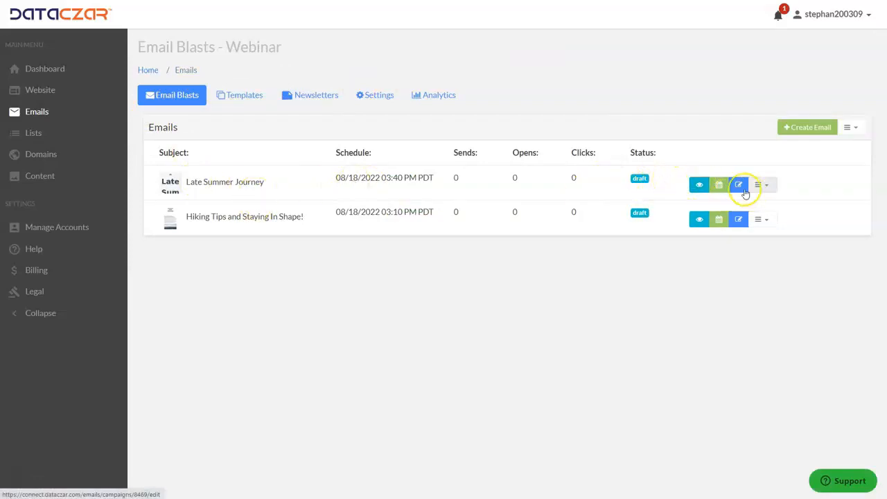
# Step: Preview the Late Summer Journey draft and examine its header, California Tour and Book Your Flight sections
pyautogui.click(700, 186)
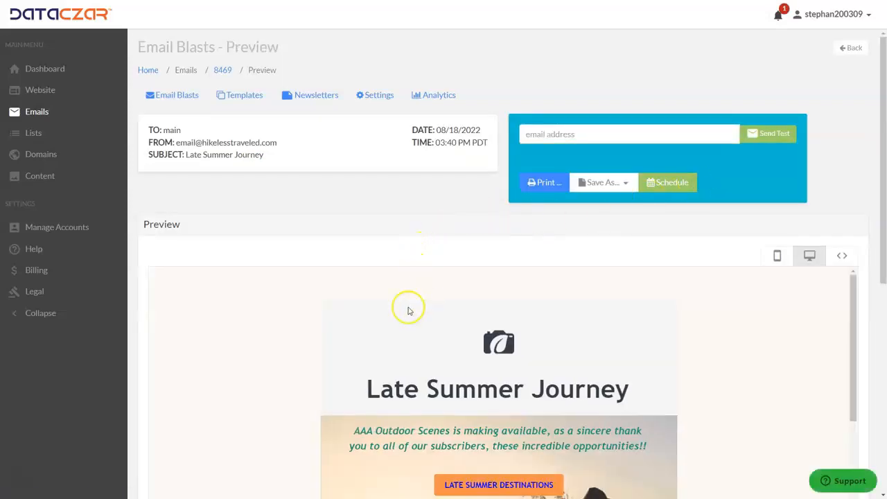
pyautogui.scroll(-5, 416, 347)
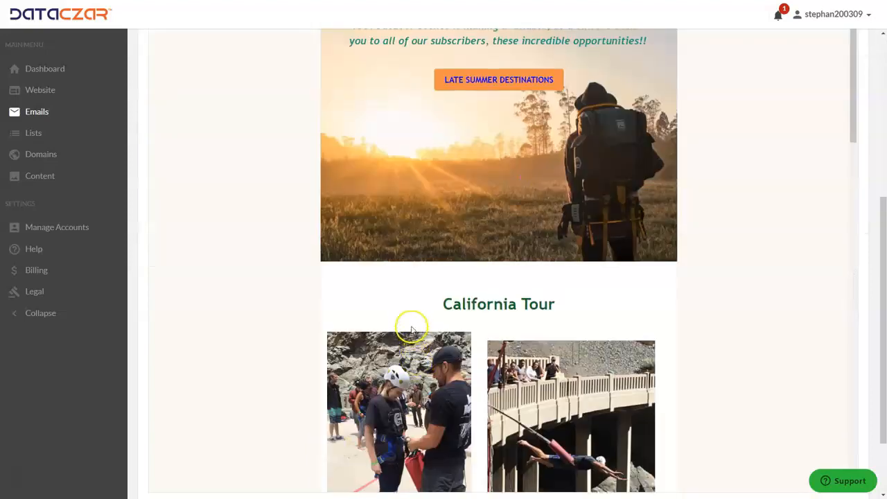
pyautogui.scroll(1, 410, 326)
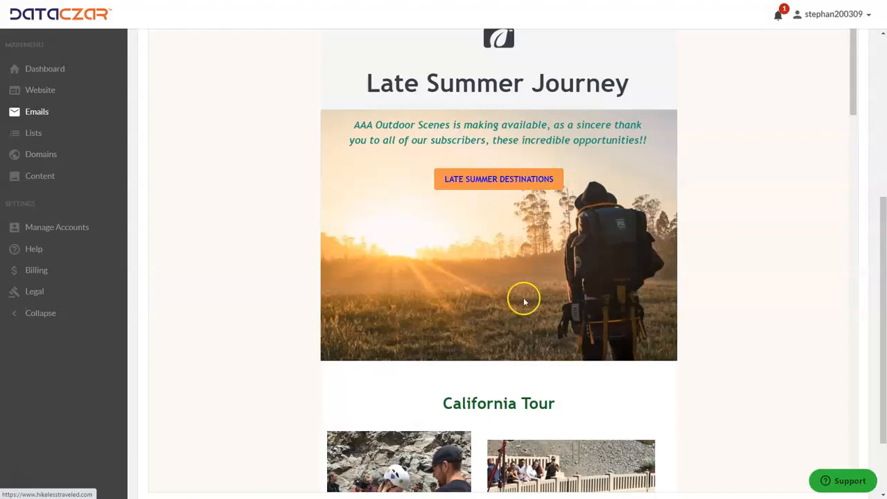
pyautogui.scroll(-3, 522, 297)
pyautogui.scroll(-1, 511, 281)
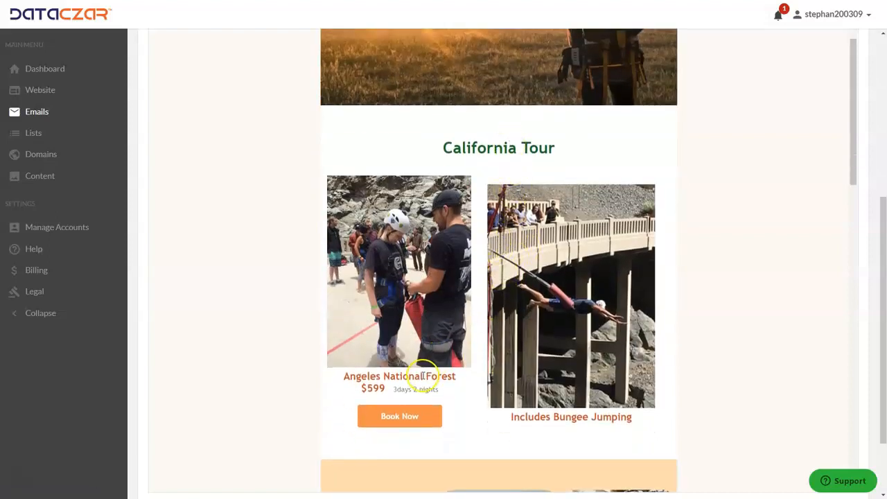
pyautogui.scroll(-2, 457, 333)
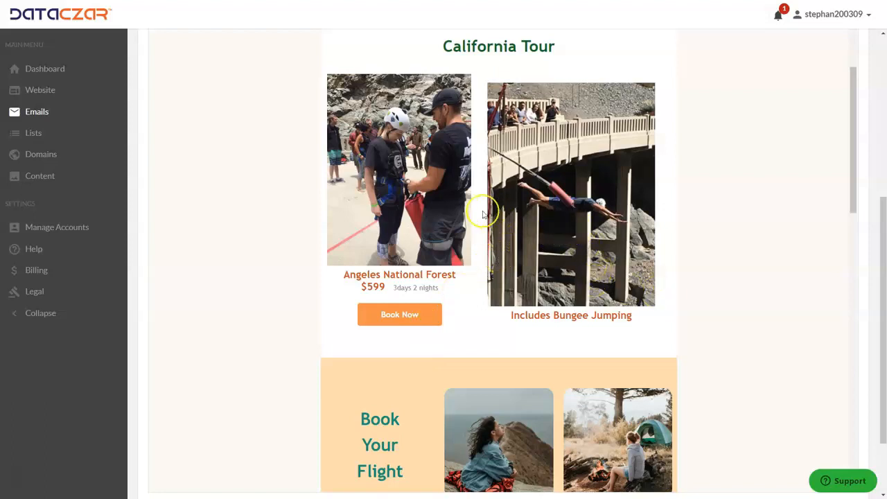
pyautogui.scroll(-4, 338, 294)
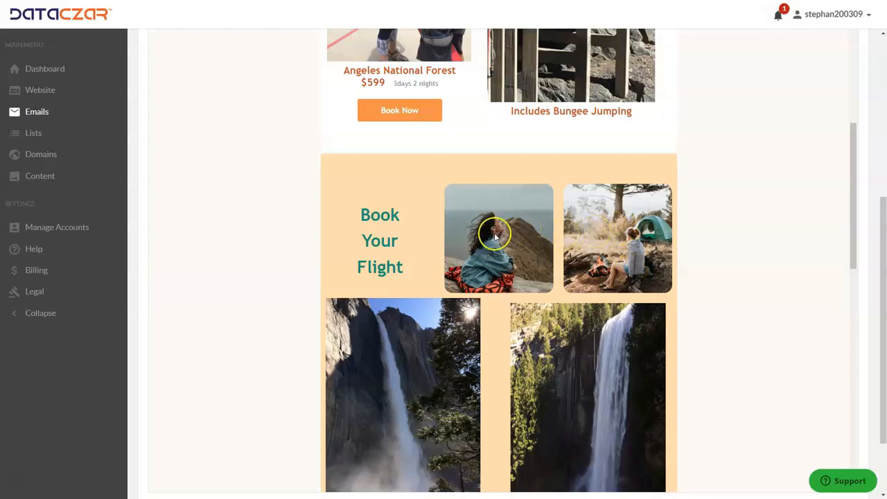
pyautogui.scroll(-1, 403, 374)
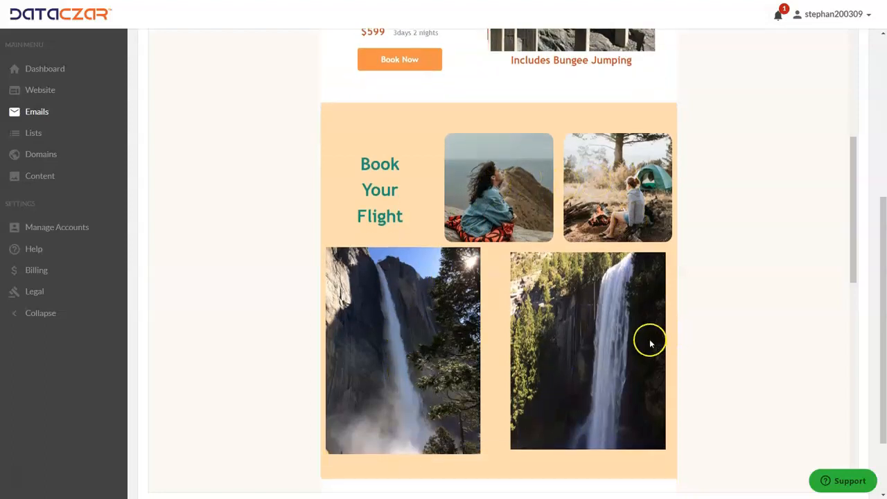
# Step: Examine the Yosemite, Mammoth Lakes and Redwoods trips and the social media and contact footer in the preview
pyautogui.scroll(-5, 641, 326)
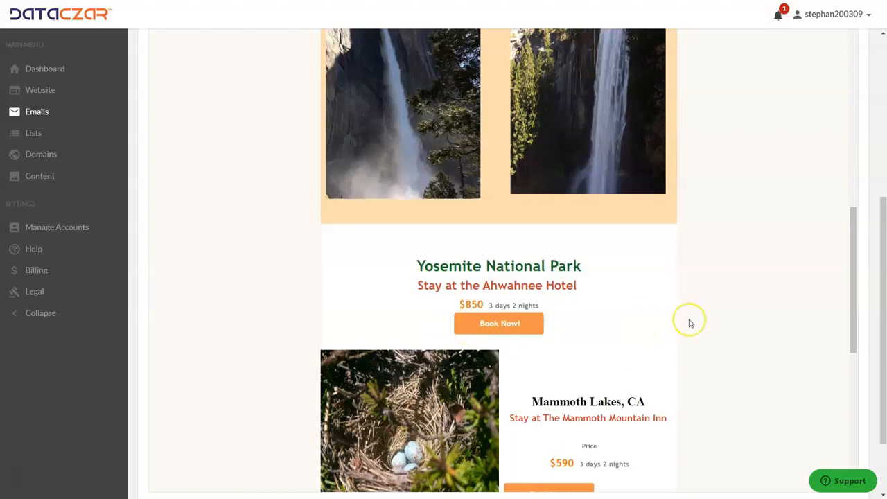
pyautogui.scroll(-4, 686, 322)
pyautogui.scroll(-3, 650, 323)
pyautogui.scroll(3, 649, 322)
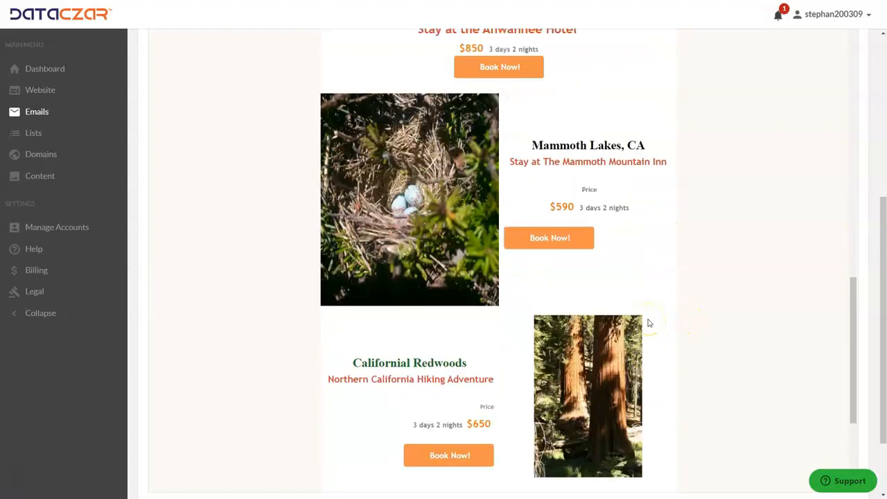
pyautogui.scroll(-3, 649, 323)
pyautogui.scroll(-1, 649, 323)
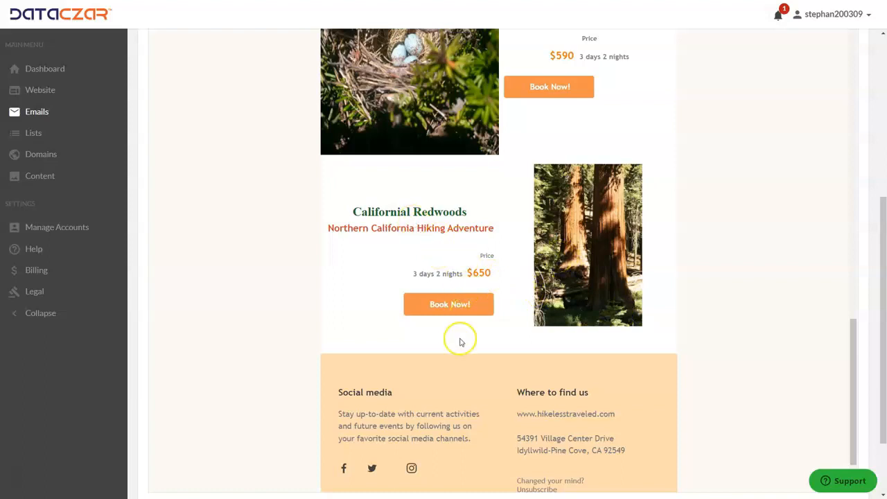
pyautogui.scroll(-1, 457, 338)
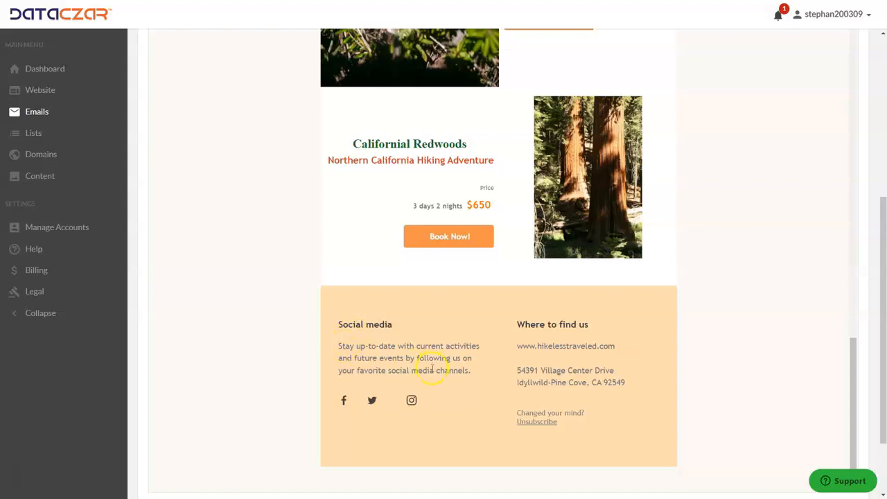
pyautogui.moveTo(429, 370); pyautogui.dragTo(408, 347)
pyautogui.click(408, 346)
pyautogui.scroll(20, 572, 355)
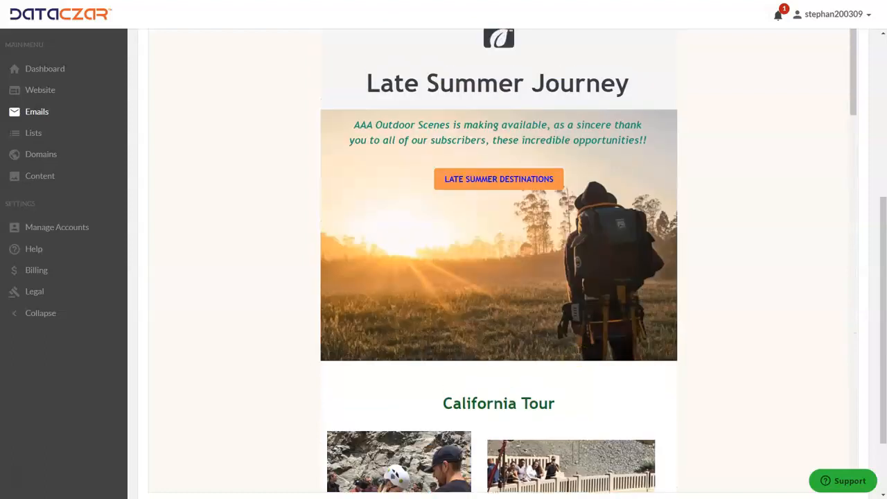
pyautogui.scroll(5, 462, 356)
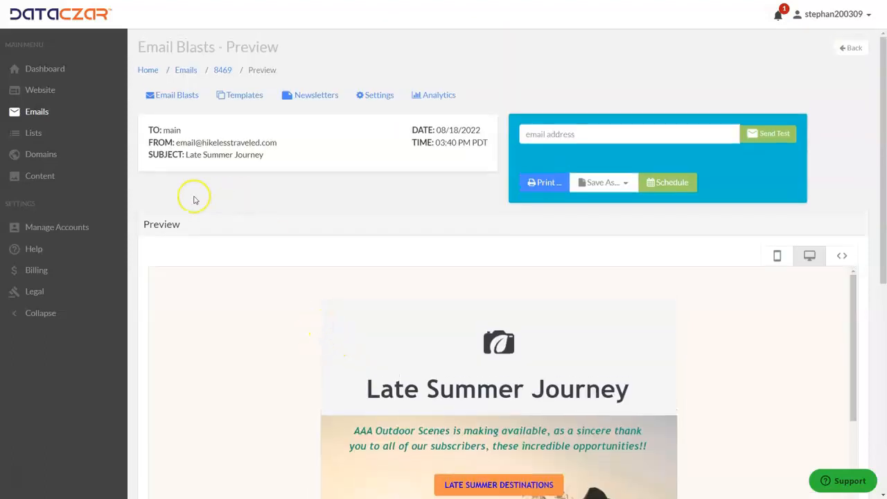
# Step: Create a new email blast from the Default template in the Dataczar templates
pyautogui.click(249, 97)
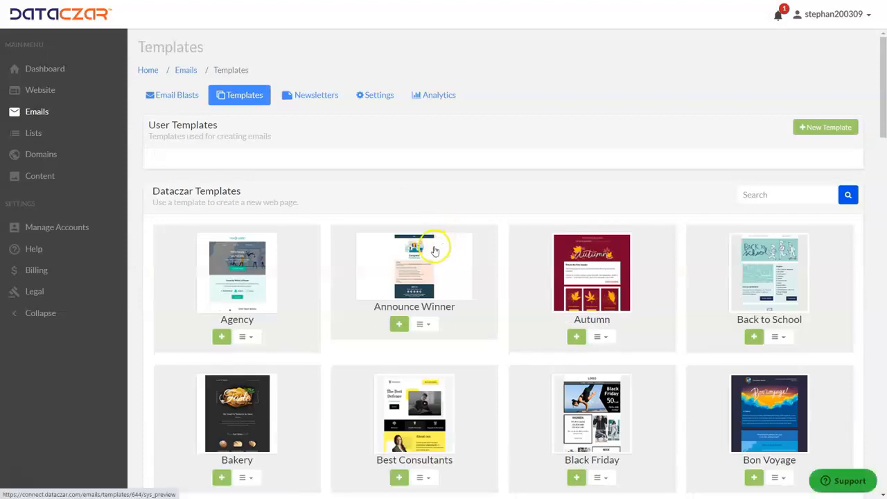
pyautogui.scroll(-4, 434, 247)
pyautogui.scroll(-6, 391, 260)
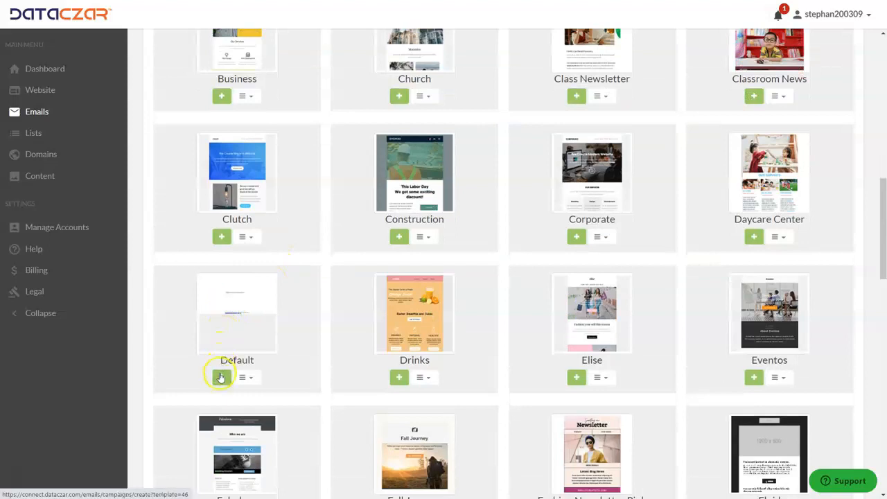
pyautogui.click(249, 378)
pyautogui.click(244, 397)
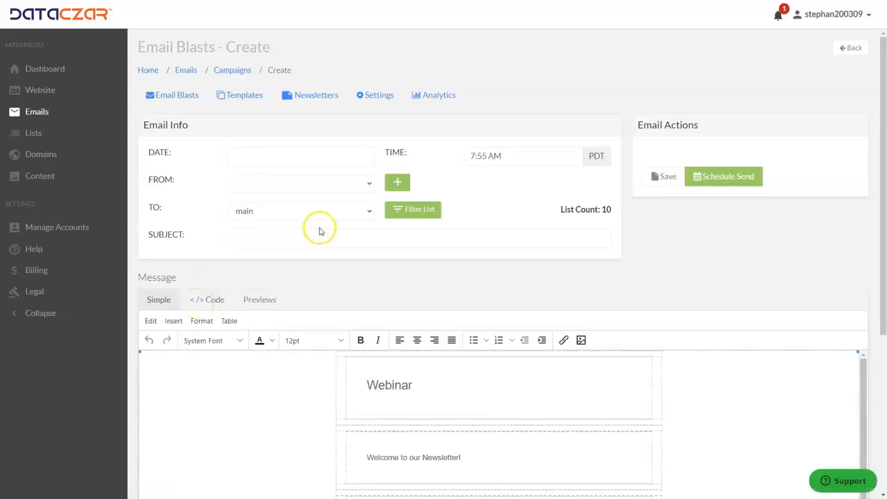
pyautogui.scroll(-3, 344, 256)
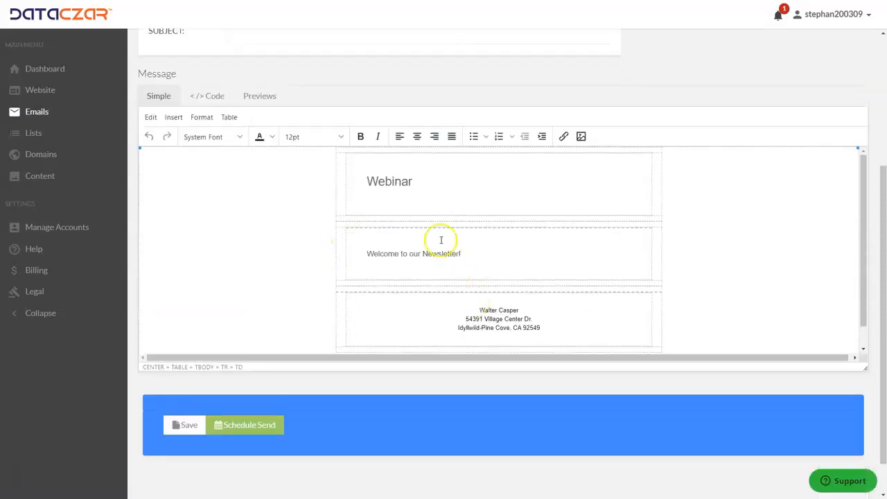
pyautogui.doubleClick(431, 182)
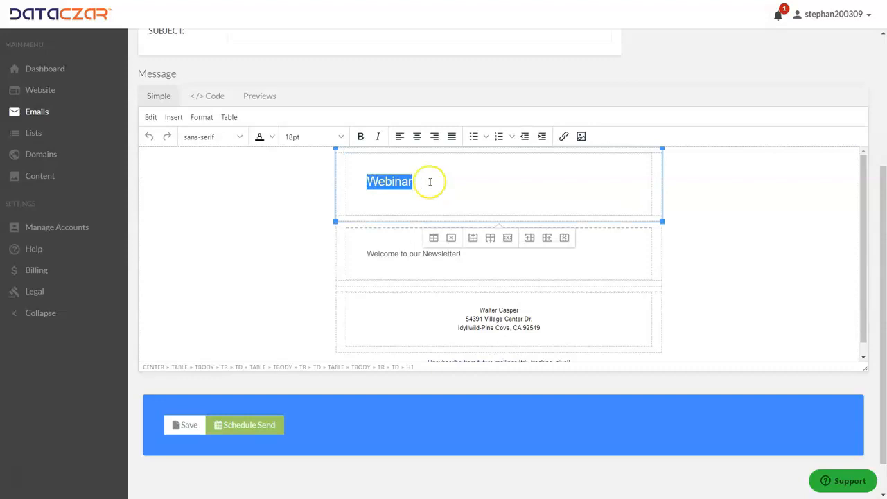
pyautogui.press('BackSpace')
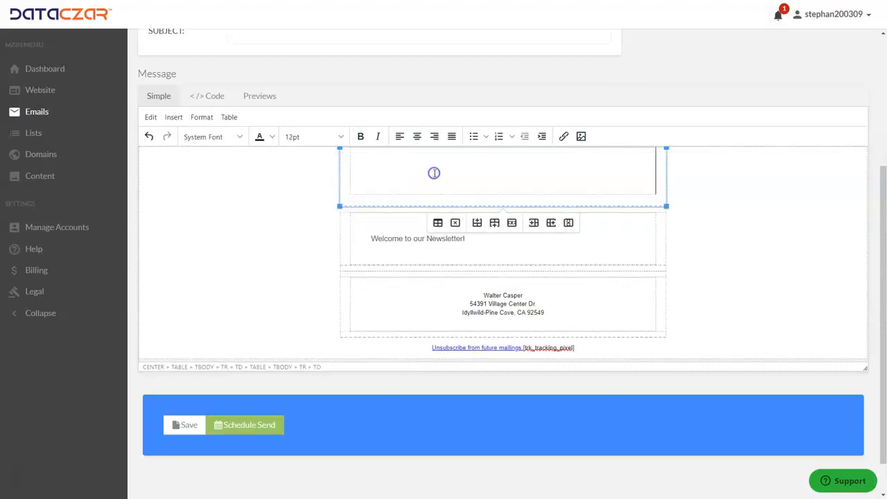
pyautogui.scroll(2, 432, 172)
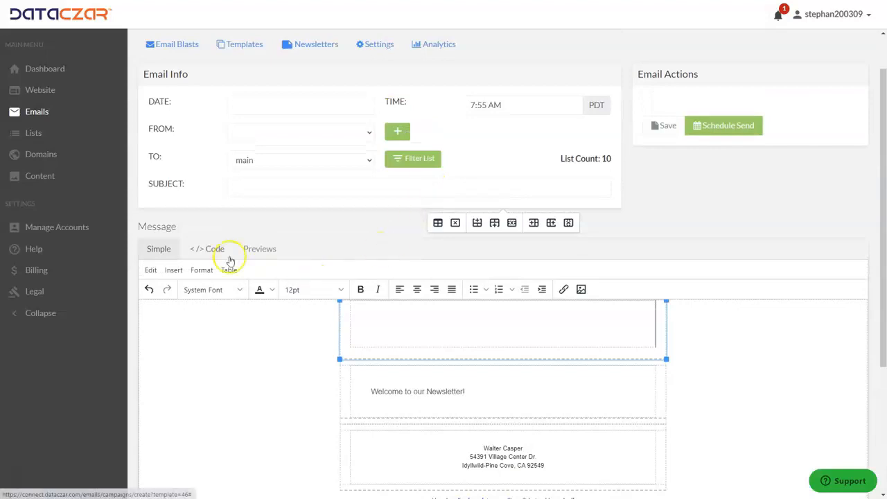
pyautogui.click(149, 289)
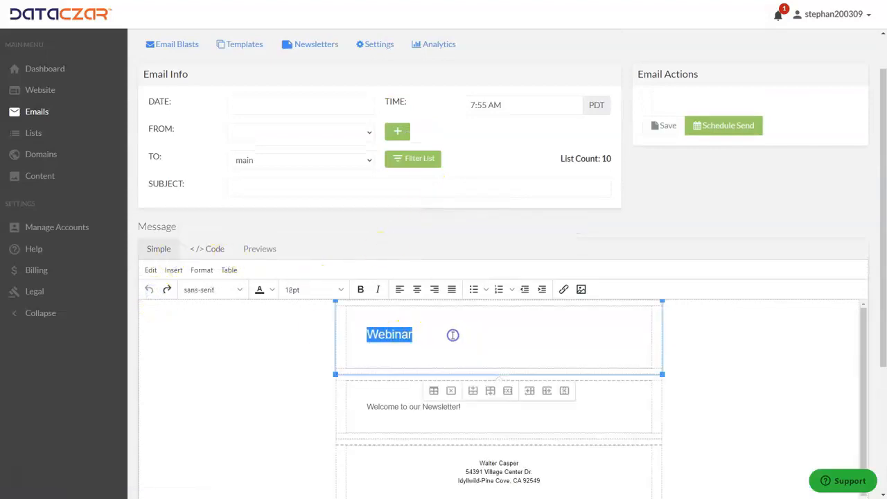
# Step: Replace the Webinar heading with centred bold text "AAA Outdoor Scenes" and, on a second line, "Hiking Tips and Staying In Shape!"
pyautogui.click(431, 333)
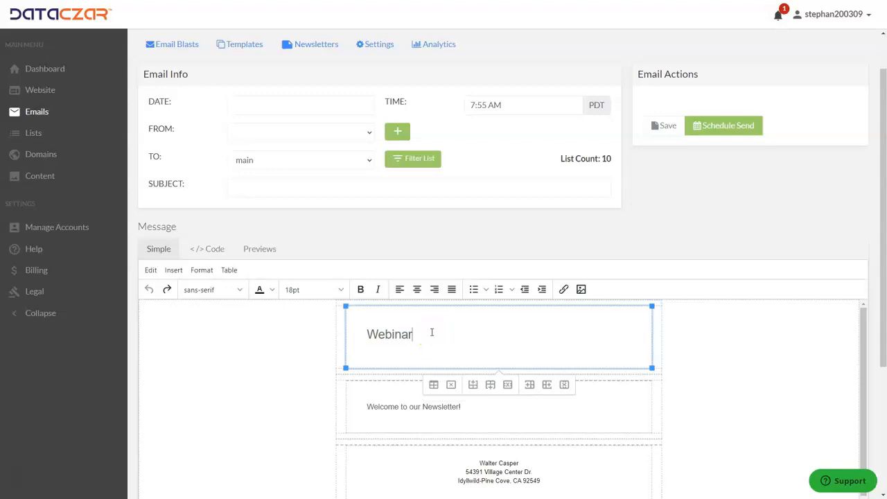
pyautogui.press('BackSpace')
pyautogui.press('BackSpace')
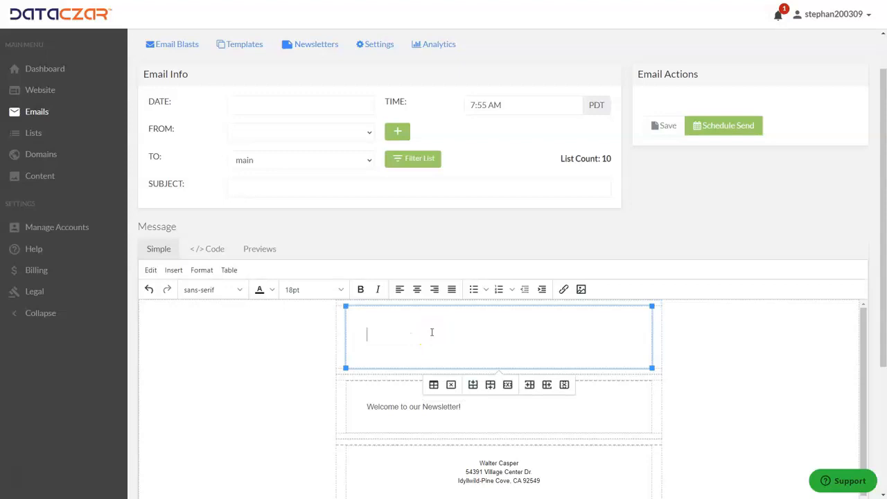
pyautogui.write('AAA Outdoor Scenes Hiking Tips and Staying In Shape!')
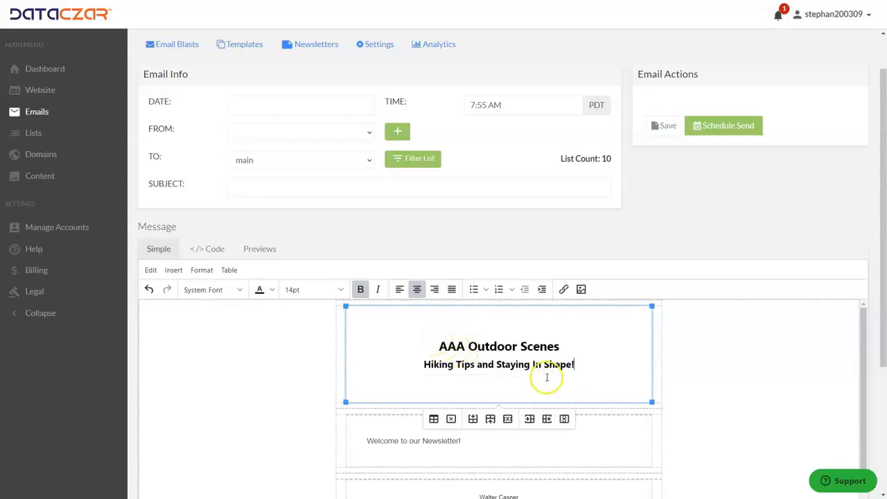
# Step: Replace the welcome sentence in the body block with "Body - add pictures and such..." and start a new line below it
pyautogui.scroll(-1, 537, 364)
pyautogui.scroll(-3, 536, 404)
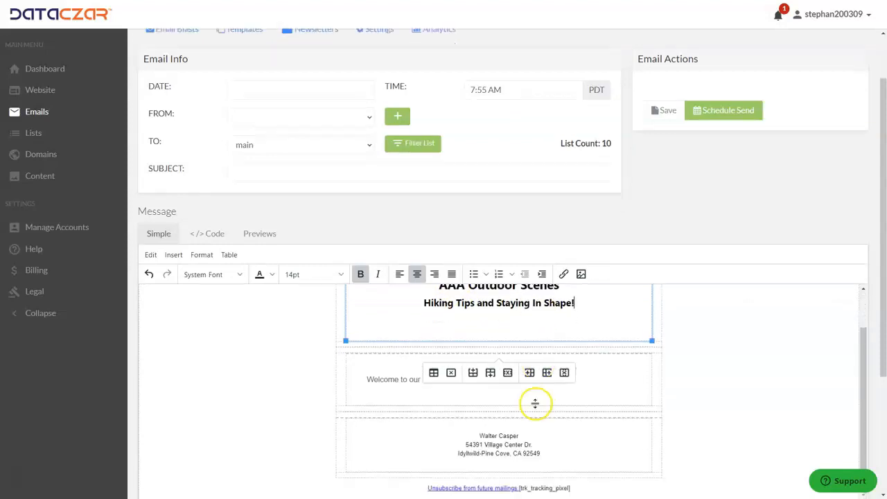
pyautogui.click(472, 341)
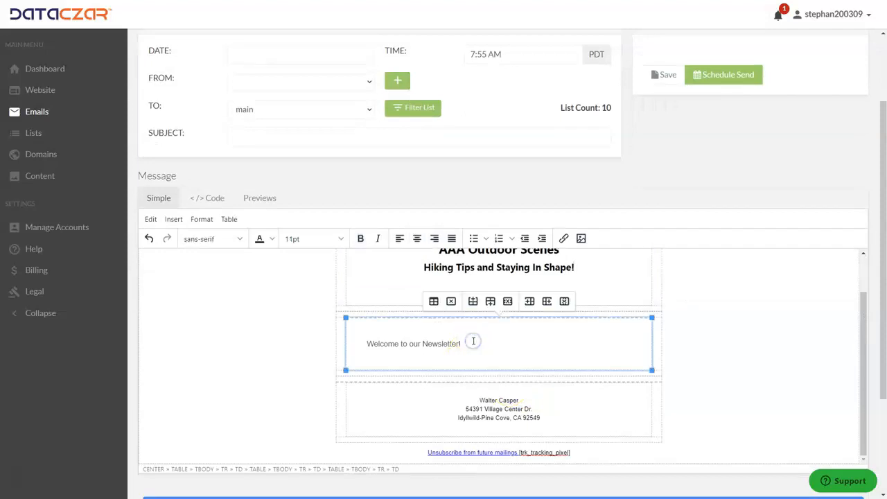
pyautogui.tripleClick(473, 340)
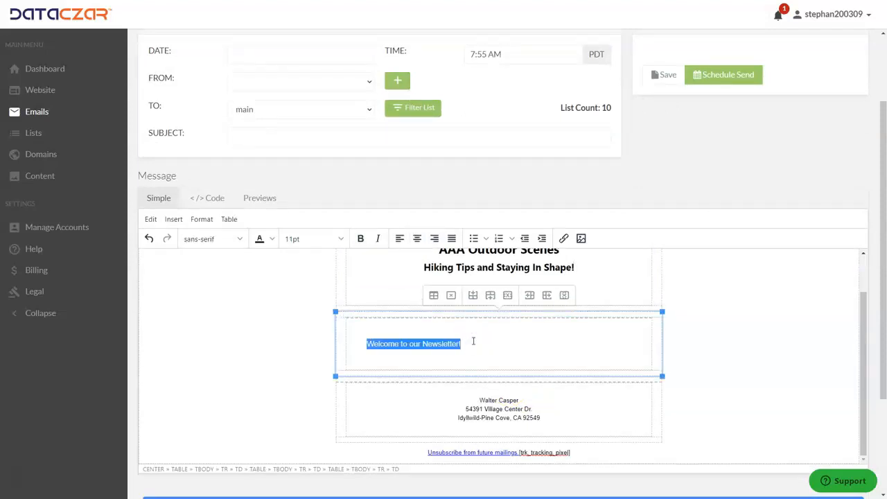
pyautogui.write('Body - add pictures and such')
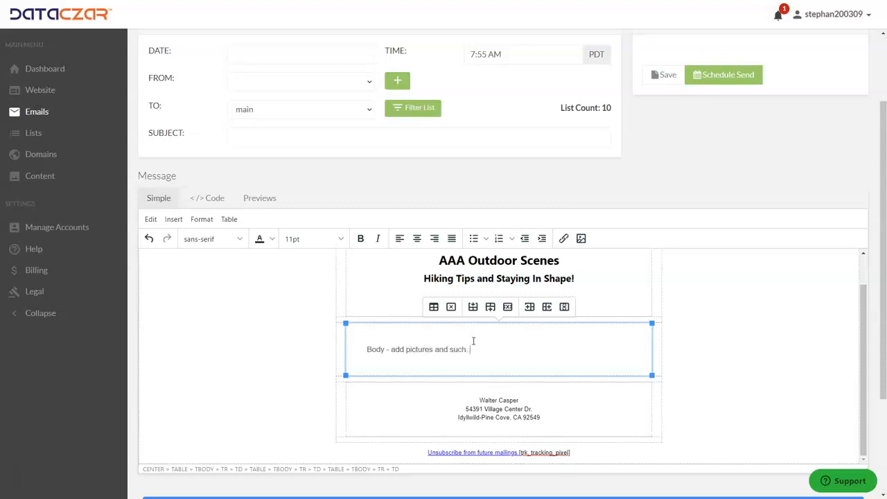
pyautogui.write('...')
pyautogui.press('Return')
pyautogui.click(581, 239)
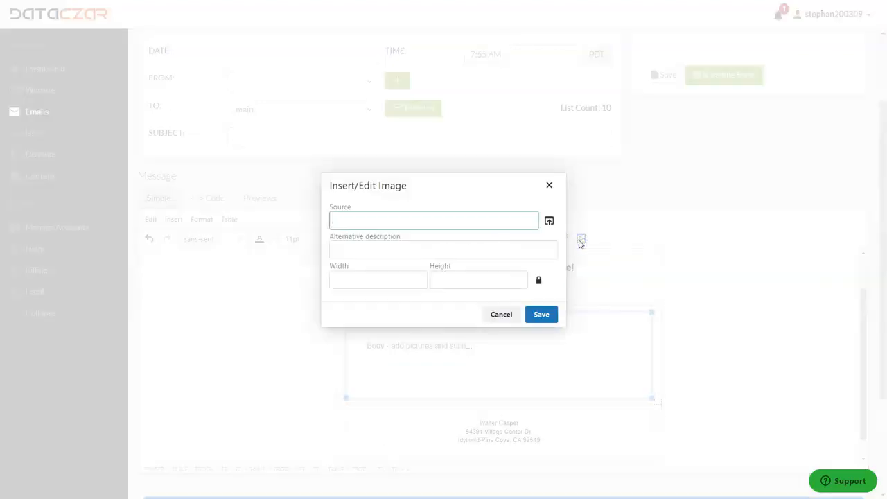
pyautogui.click(549, 220)
pyautogui.click(548, 185)
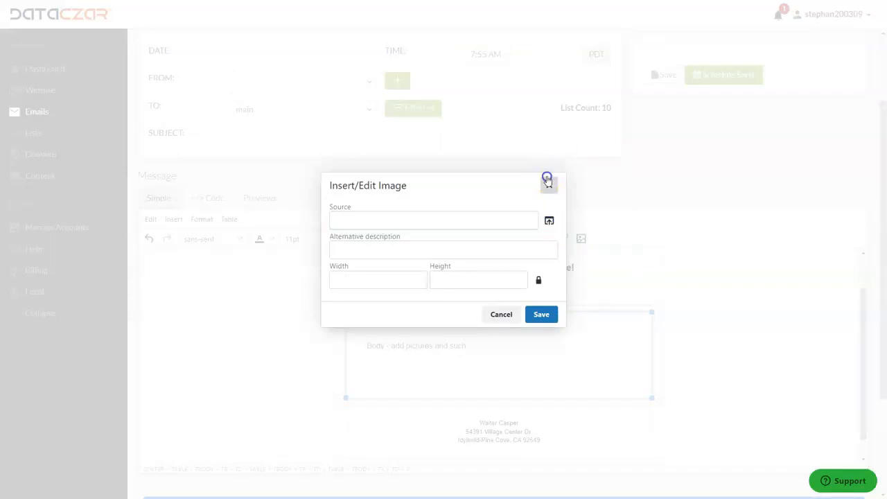
# Step: Insert the wide sunrise-over-clouds panorama from My Images below the body text at 740 by 313
pyautogui.click(582, 240)
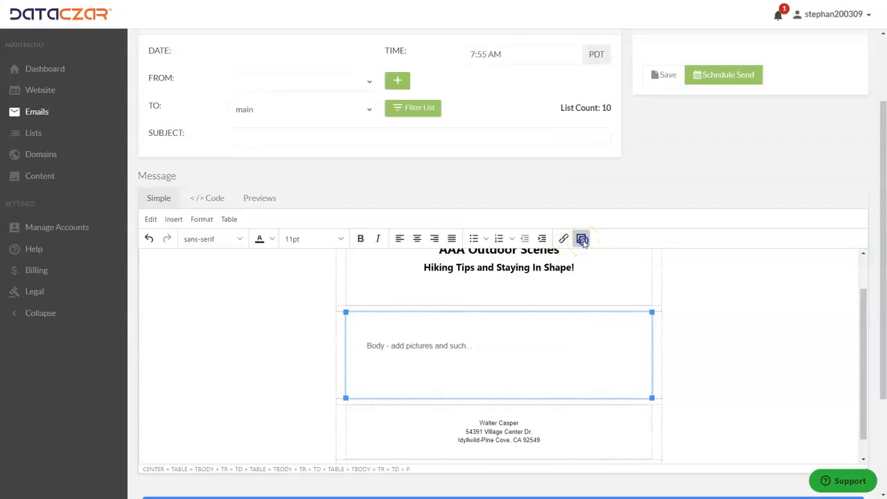
pyautogui.click(550, 221)
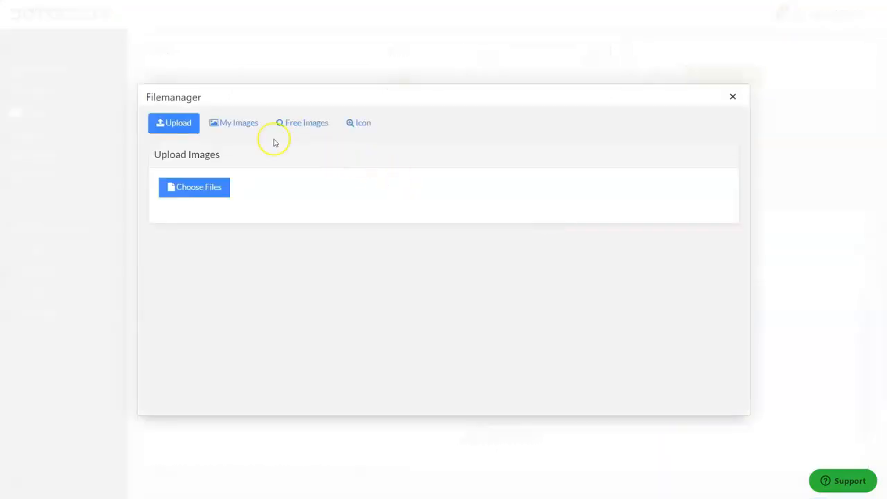
pyautogui.click(244, 130)
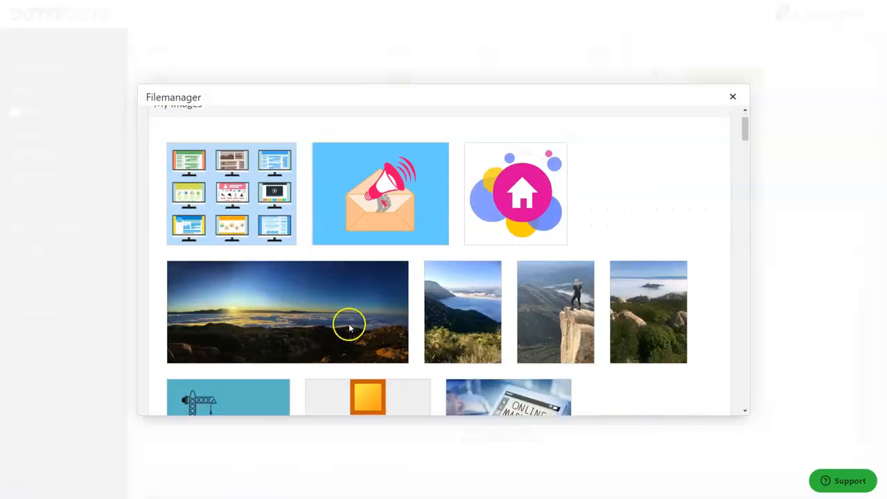
pyautogui.moveTo(342, 323)
pyautogui.click(286, 313)
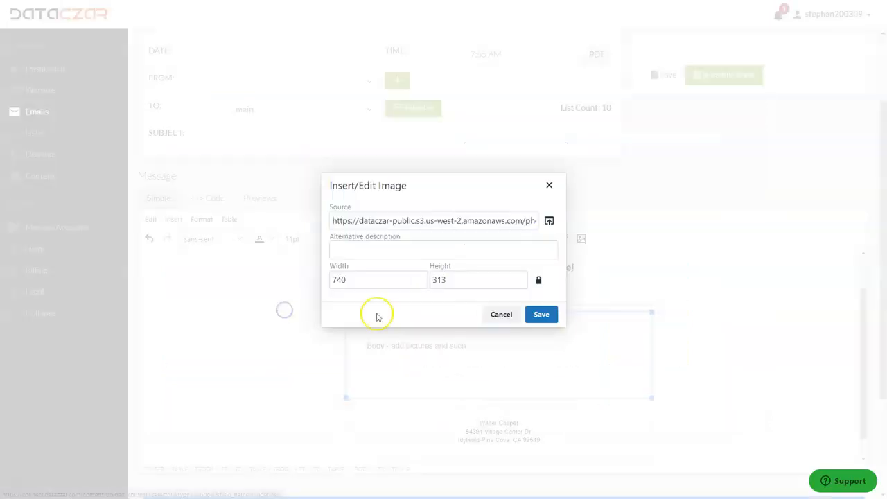
pyautogui.click(544, 316)
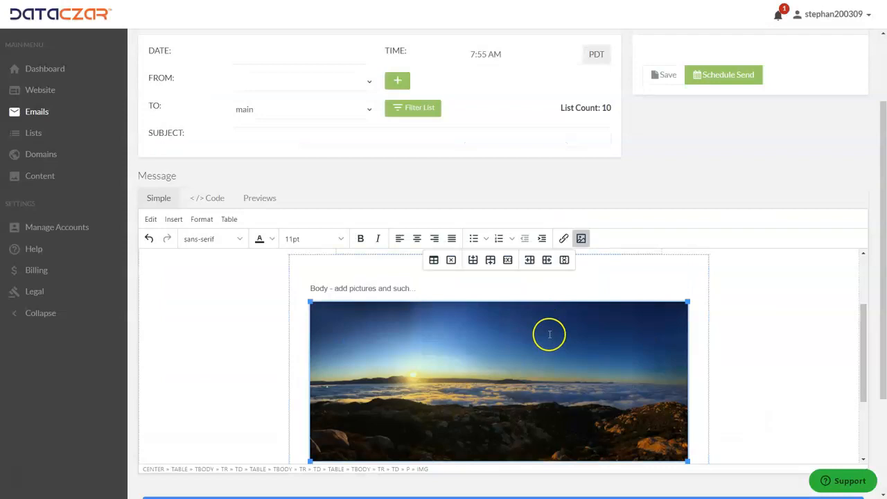
# Step: Shrink the sunrise image proportionally to about the width of the header block
pyautogui.scroll(-3, 547, 326)
pyautogui.scroll(3, 549, 338)
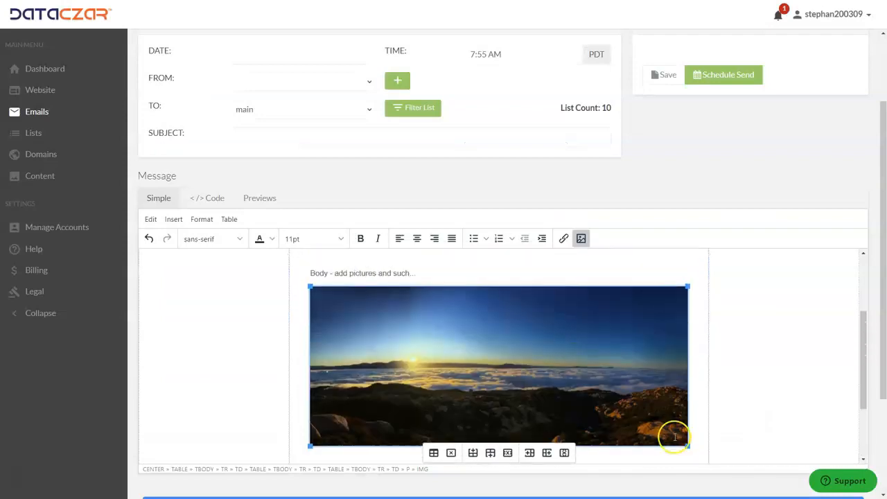
pyautogui.moveTo(686, 445); pyautogui.dragTo(659, 416)
pyautogui.scroll(3, 634, 376)
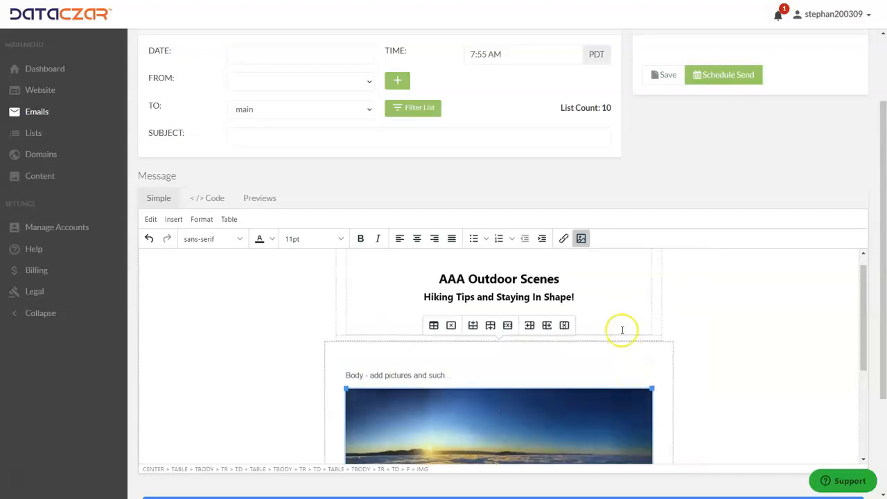
# Step: Examine the email's image, address footer, unsubscribe line and overall layout in the message editor
pyautogui.scroll(-5, 620, 328)
pyautogui.scroll(-3, 555, 346)
pyautogui.scroll(3, 550, 286)
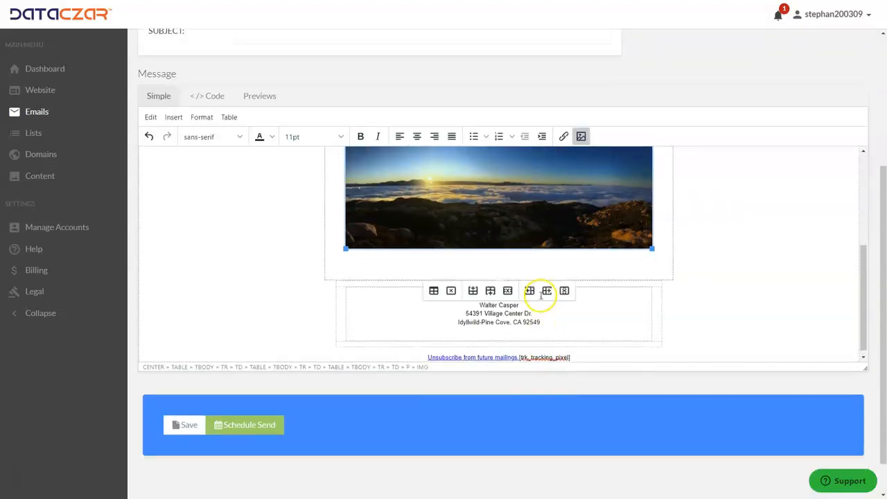
pyautogui.scroll(-3, 522, 278)
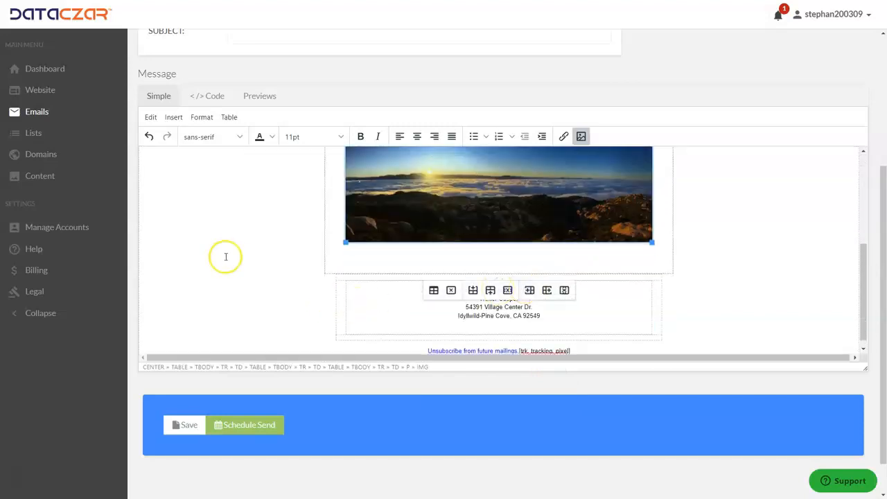
pyautogui.click(620, 325)
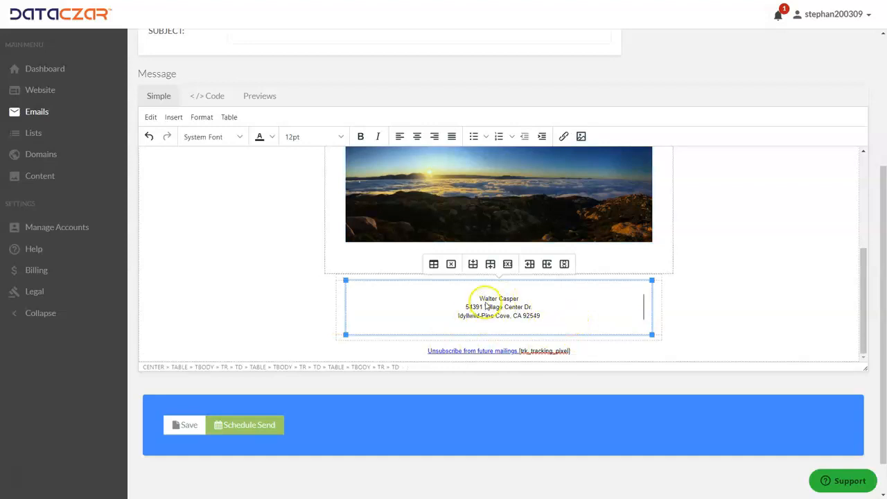
pyautogui.scroll(8, 582, 311)
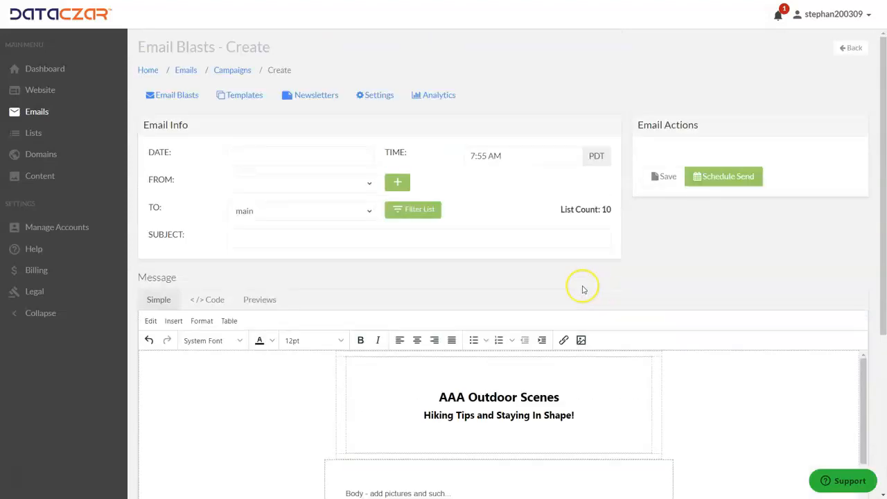
pyautogui.scroll(-3, 388, 340)
pyautogui.scroll(3, 388, 340)
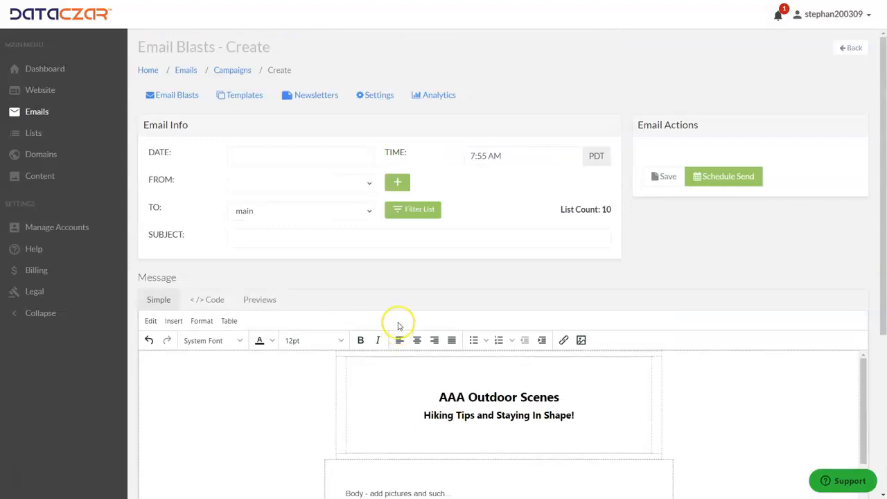
# Step: Leave the new email unsaved and preview the "Hiking Tips and Staying In Shape!" draft from the email blasts list
pyautogui.click(184, 97)
pyautogui.click(493, 53)
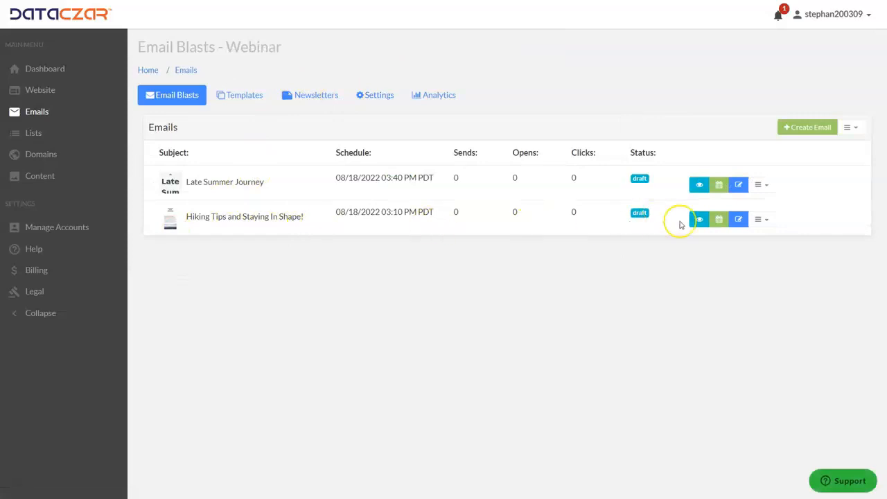
pyautogui.click(699, 220)
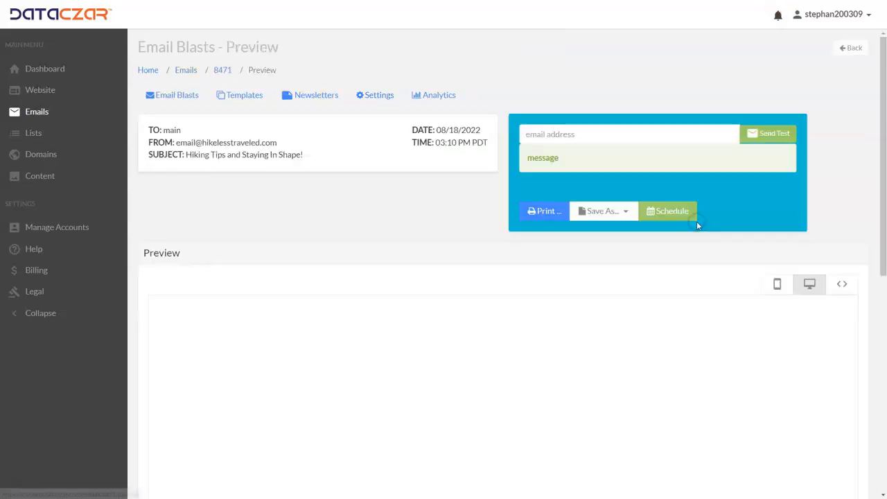
# Step: Examine the draft's heading, introduction, hiking advice, photos and address footer in the preview
pyautogui.scroll(-1, 541, 316)
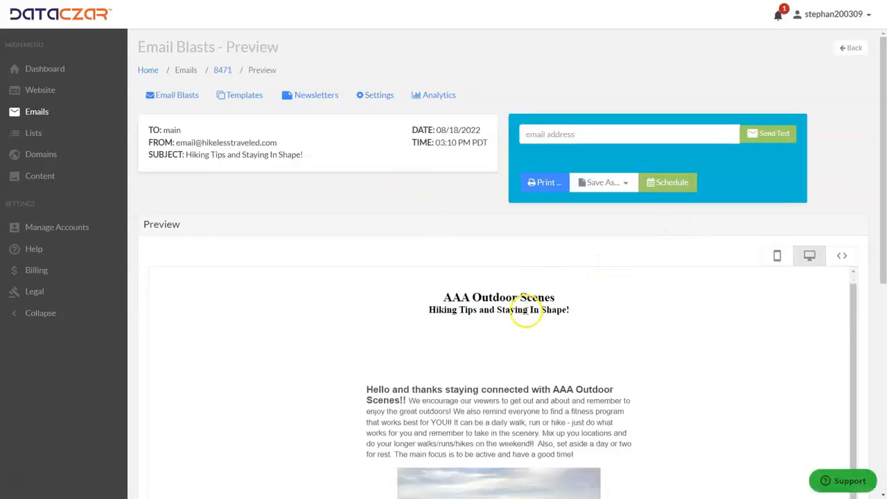
pyautogui.scroll(1, 525, 312)
pyautogui.moveTo(452, 309); pyautogui.dragTo(603, 320)
pyautogui.scroll(-2, 603, 320)
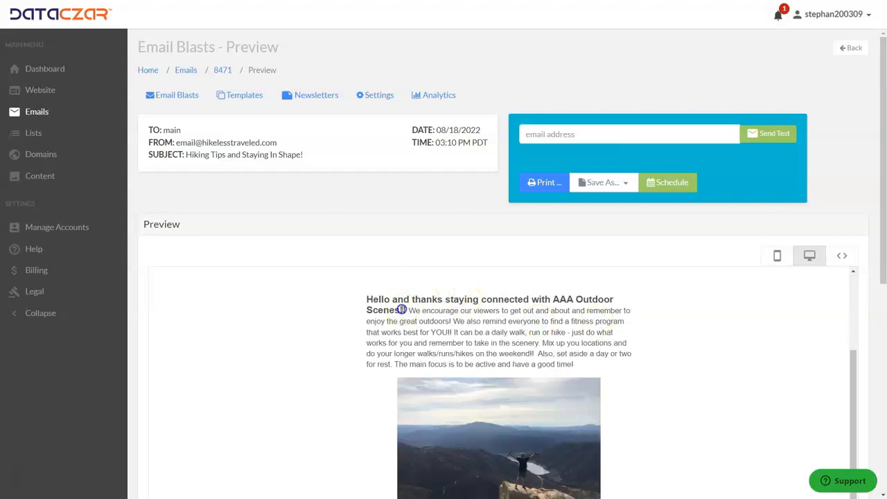
pyautogui.scroll(-5, 439, 310)
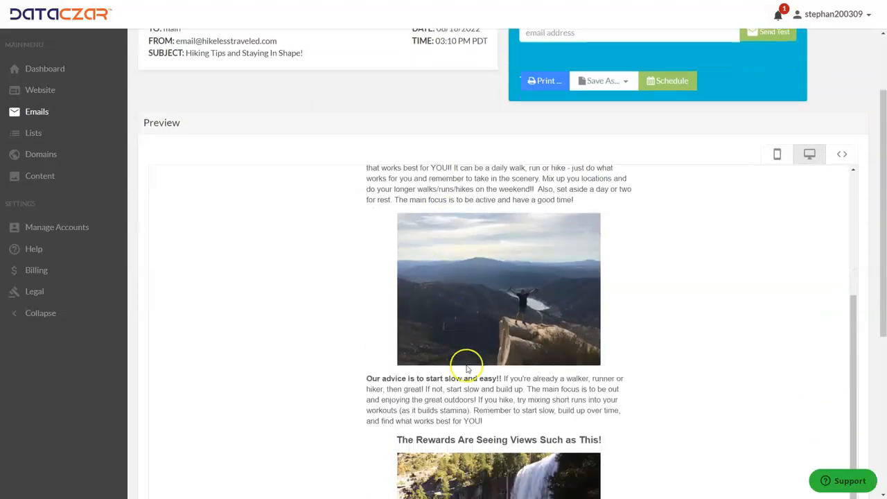
pyautogui.scroll(-3, 490, 297)
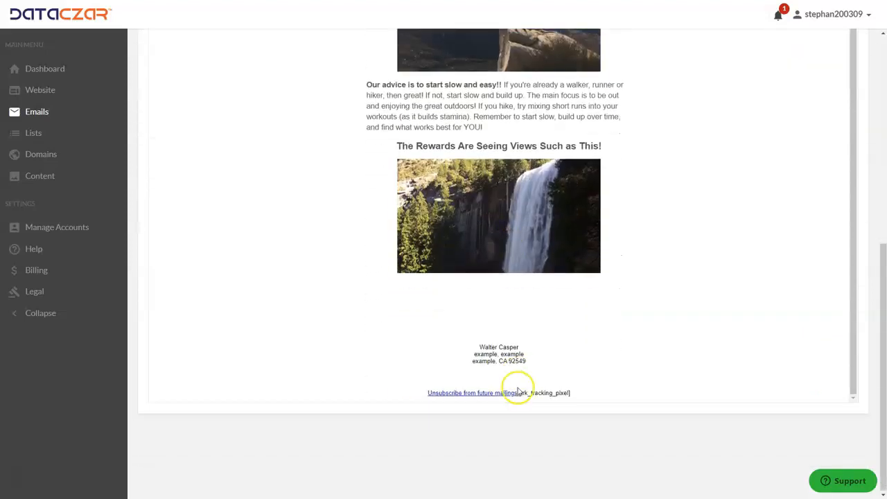
pyautogui.scroll(4, 509, 296)
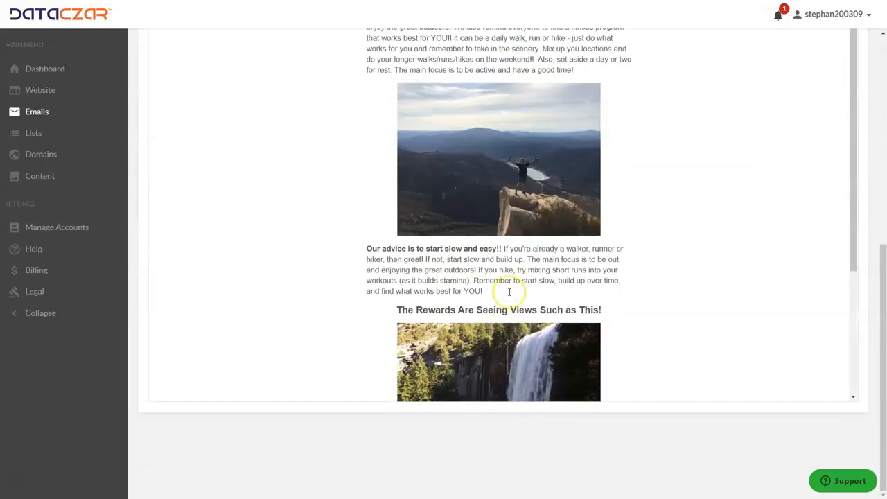
# Step: Open the email settings to view the current senders
pyautogui.scroll(10, 509, 292)
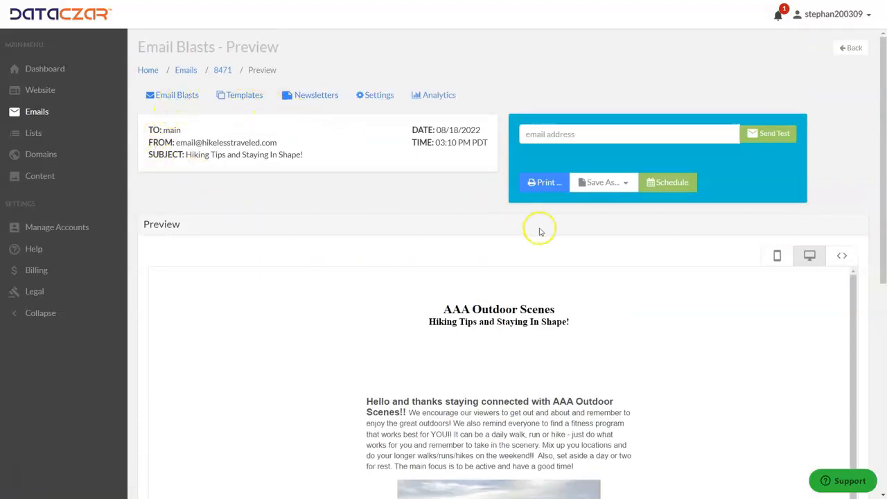
pyautogui.click(376, 97)
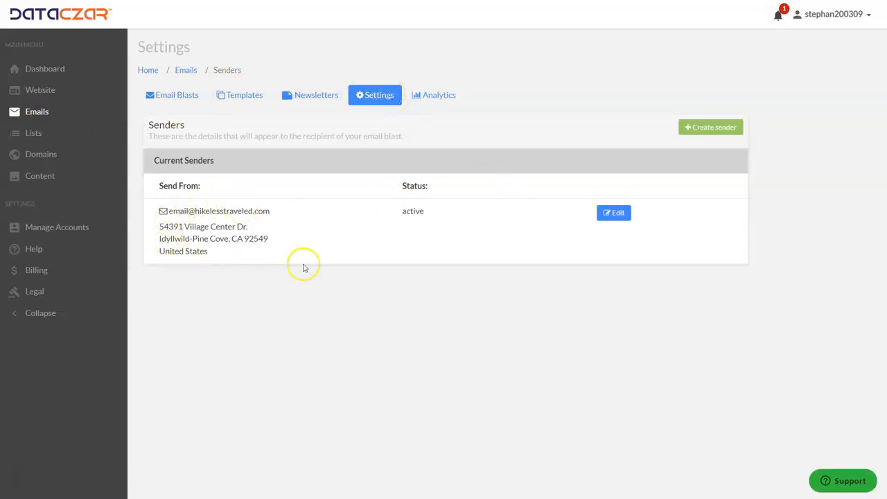
# Step: Review the current sender's from name and physical address details, and view the newsletters list
pyautogui.click(615, 215)
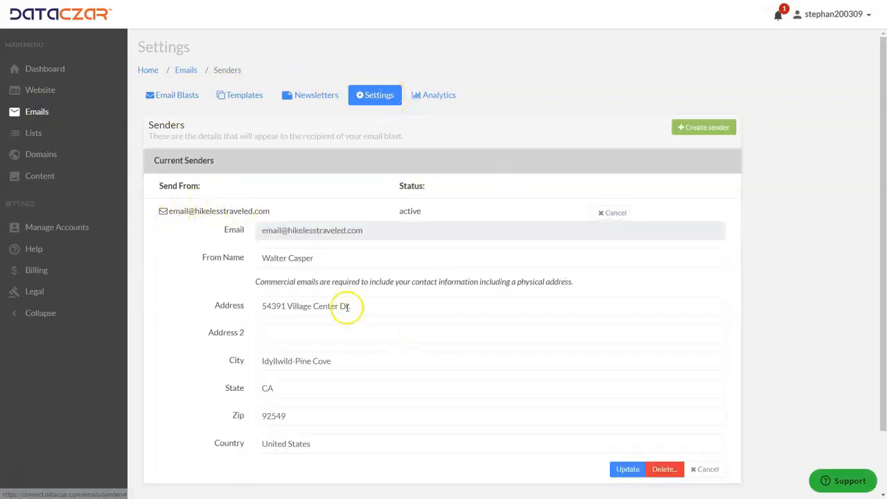
pyautogui.scroll(-2, 294, 378)
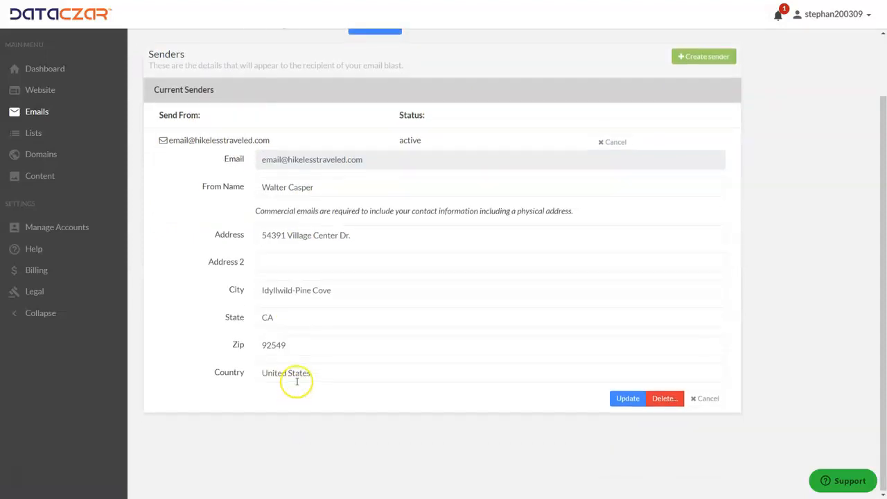
pyautogui.scroll(2, 296, 382)
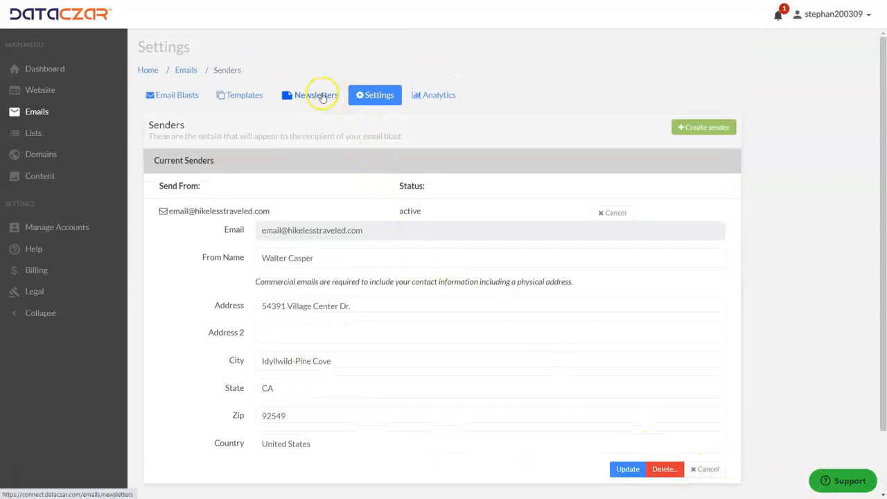
pyautogui.click(318, 97)
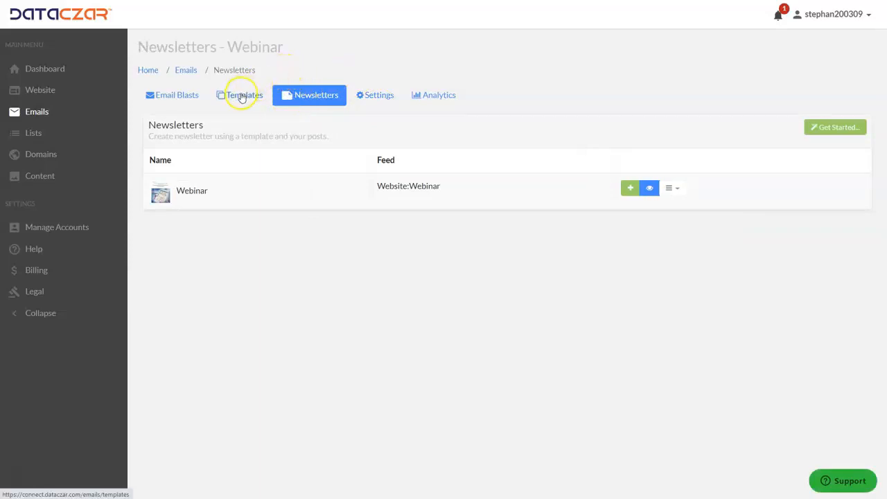
# Step: Open the "Late Summer Journey" email blast draft for editing and look through its message content
pyautogui.click(184, 96)
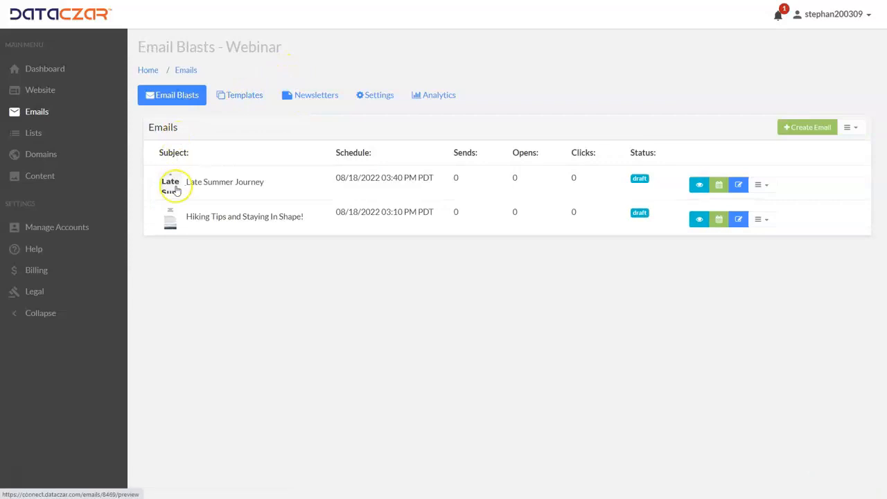
pyautogui.click(740, 186)
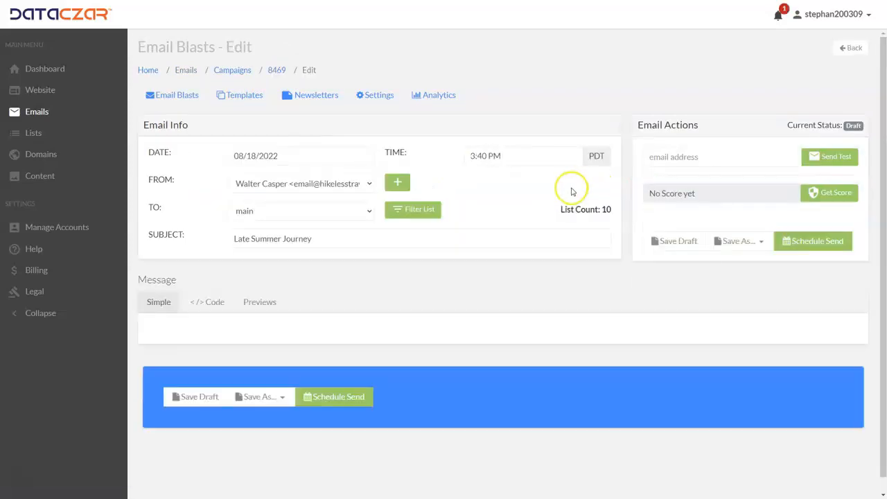
pyautogui.scroll(-3, 463, 190)
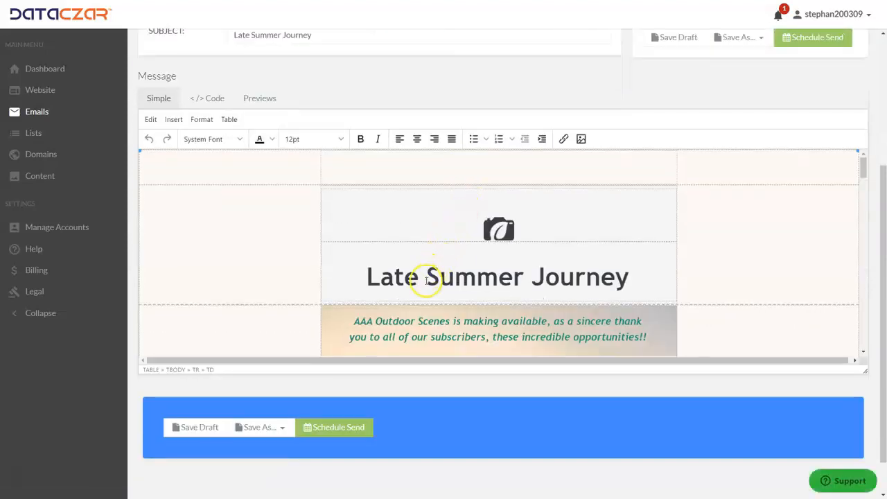
pyautogui.scroll(-5, 420, 289)
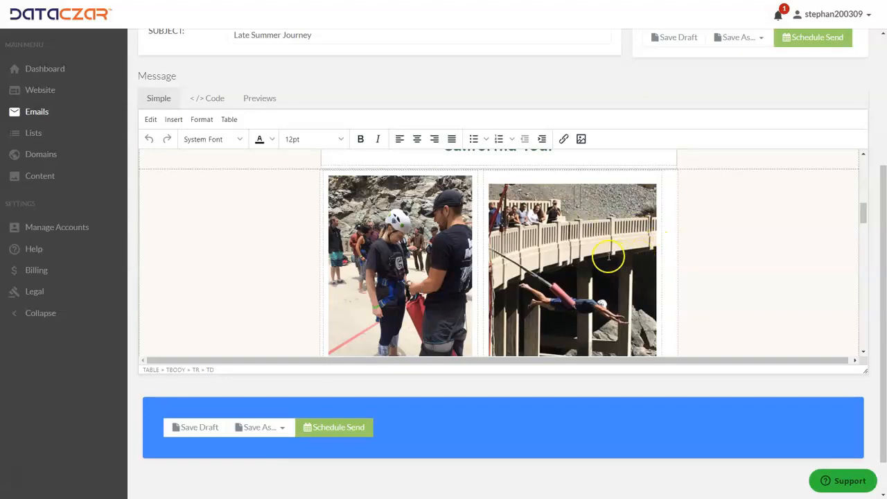
pyautogui.scroll(5, 818, 224)
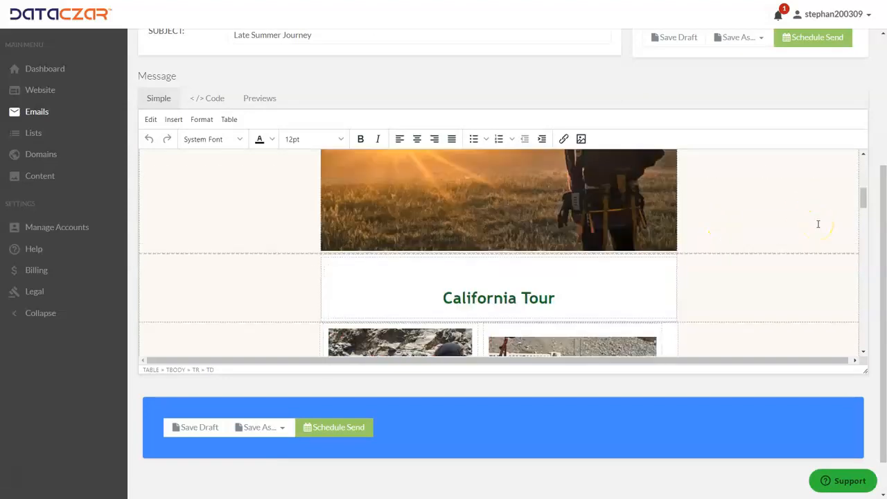
pyautogui.scroll(-5, 818, 224)
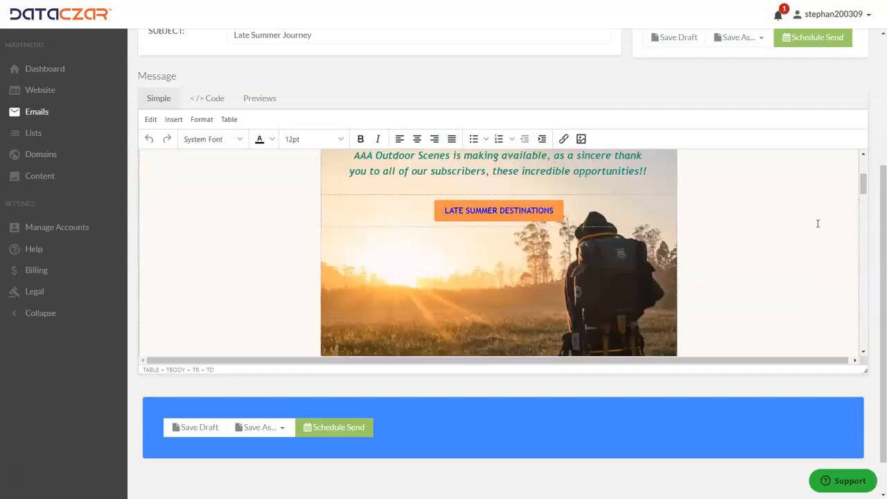
pyautogui.scroll(3, 816, 222)
pyautogui.scroll(6, 815, 223)
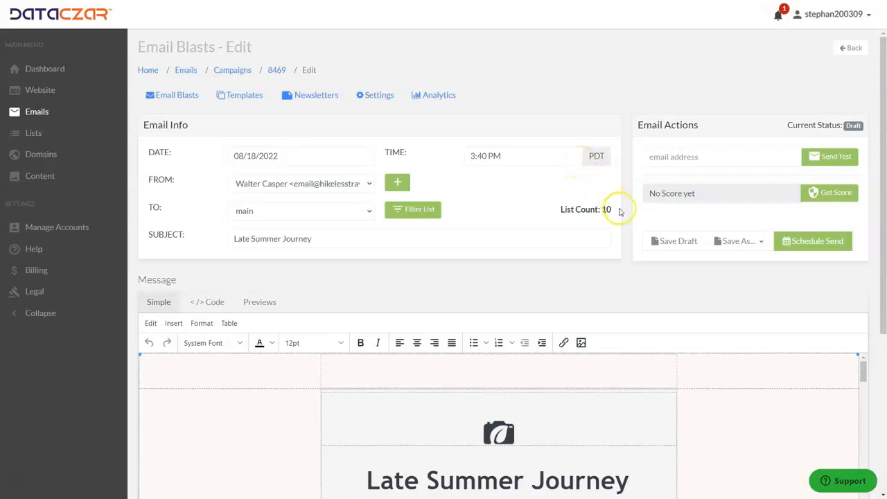
# Step: Save the draft and examine the email's layout, tour offers and photos in the desktop preview
pyautogui.click(667, 246)
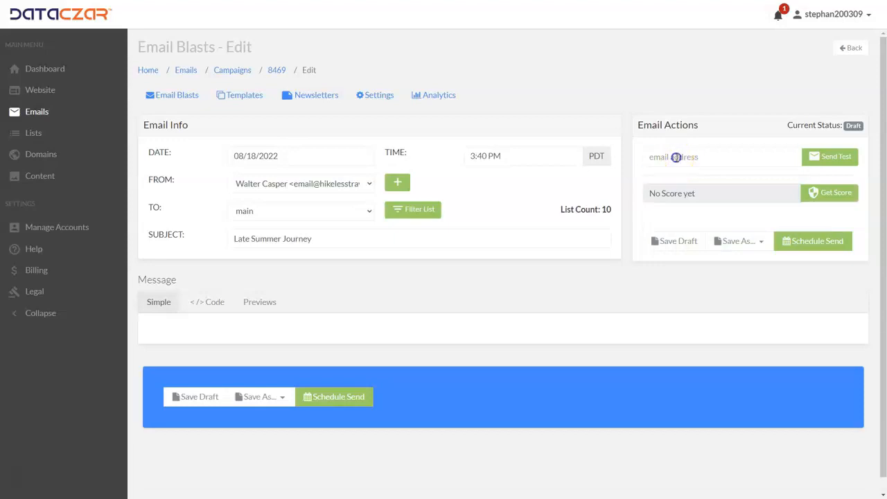
pyautogui.click(675, 157)
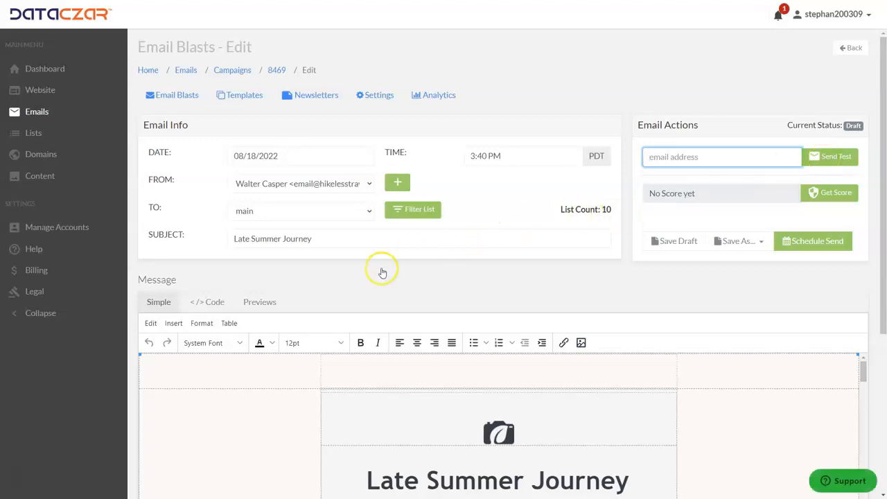
pyautogui.click(266, 305)
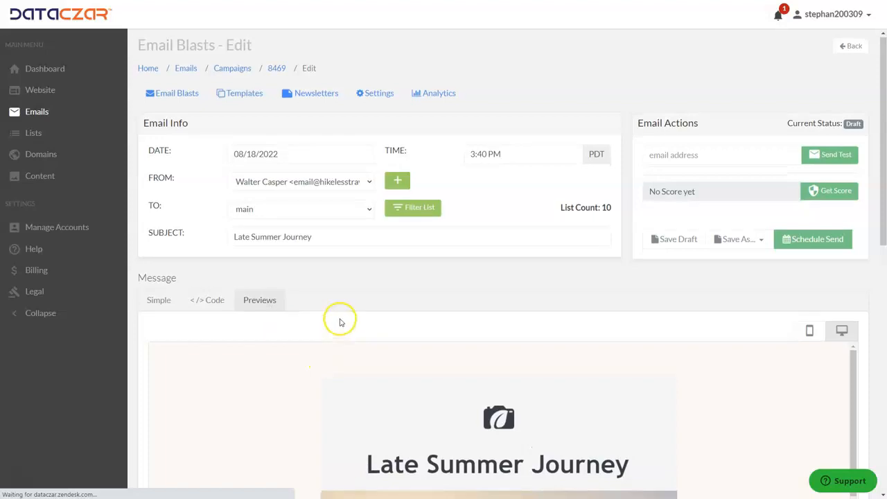
pyautogui.scroll(-5, 340, 321)
pyautogui.scroll(-10, 401, 362)
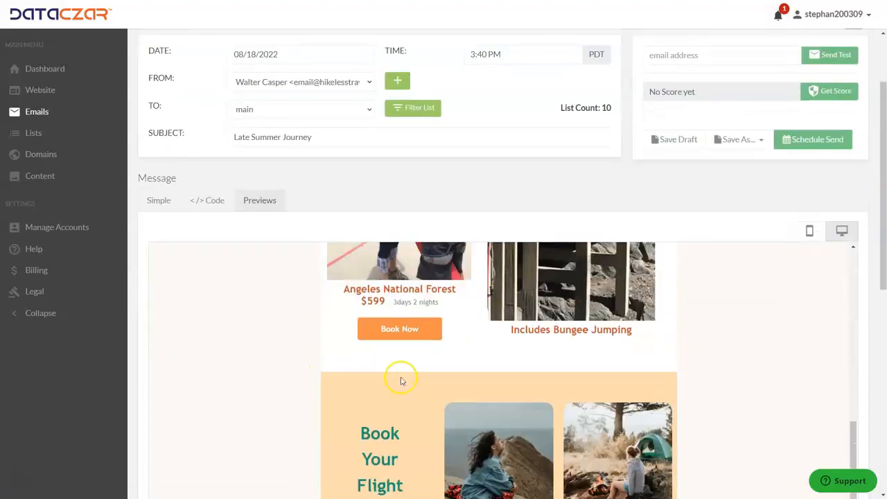
pyautogui.scroll(-7, 400, 382)
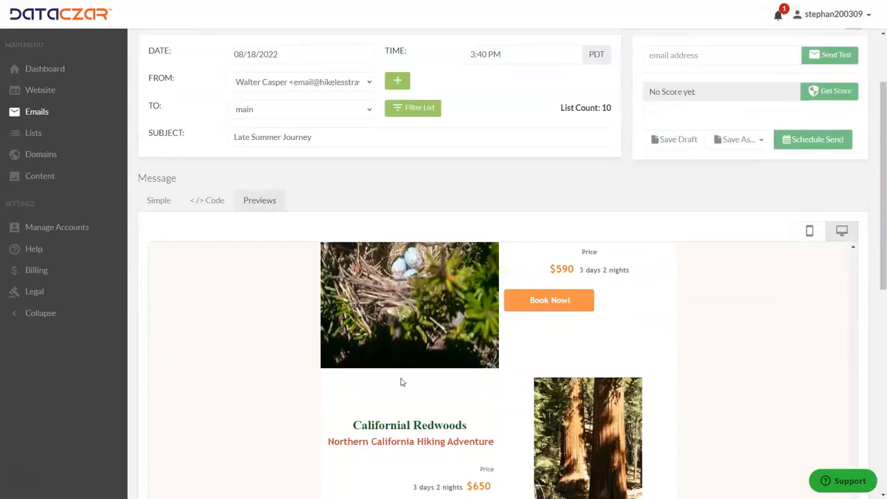
pyautogui.scroll(5, 401, 383)
pyautogui.scroll(15, 401, 383)
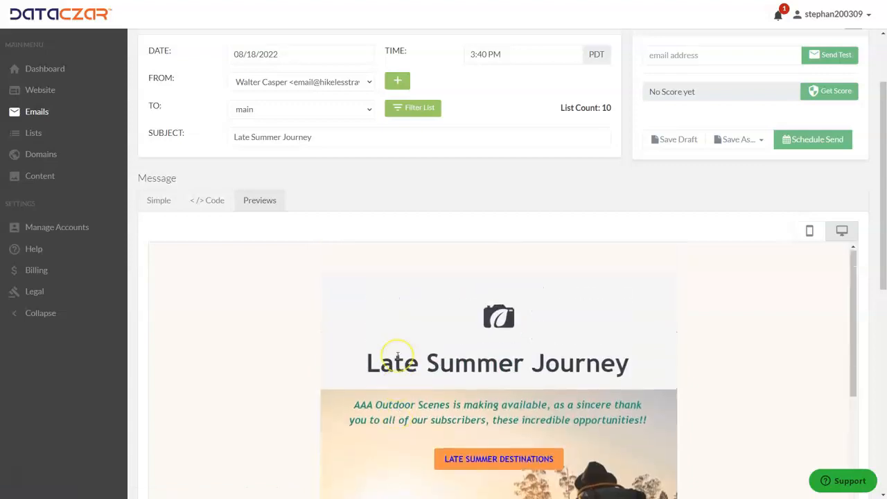
pyautogui.scroll(3, 395, 353)
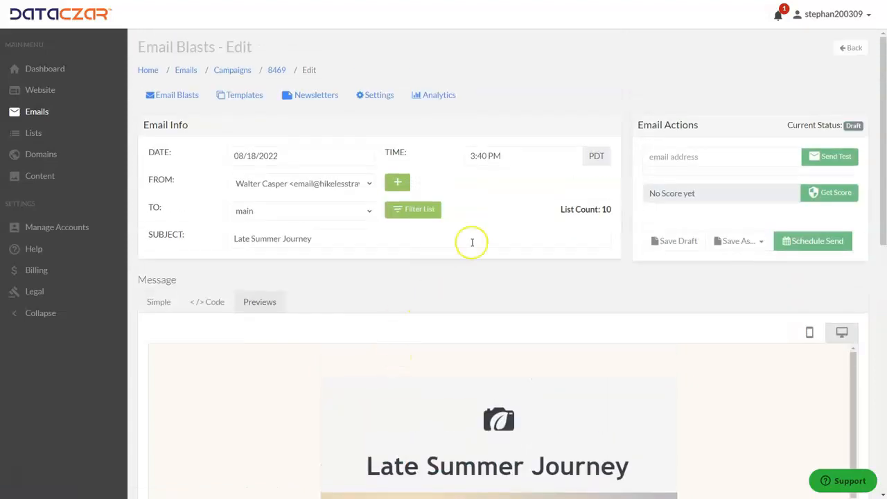
# Step: Save the draft again and request a score for the email
pyautogui.click(653, 241)
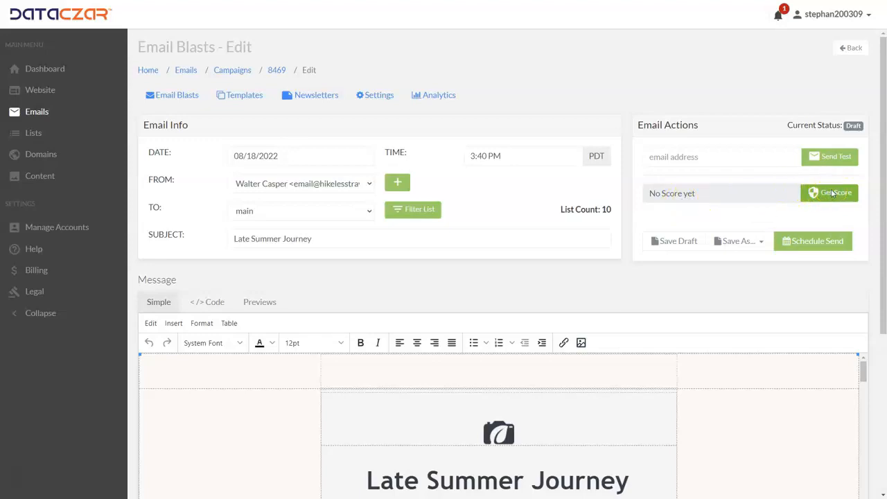
pyautogui.click(832, 193)
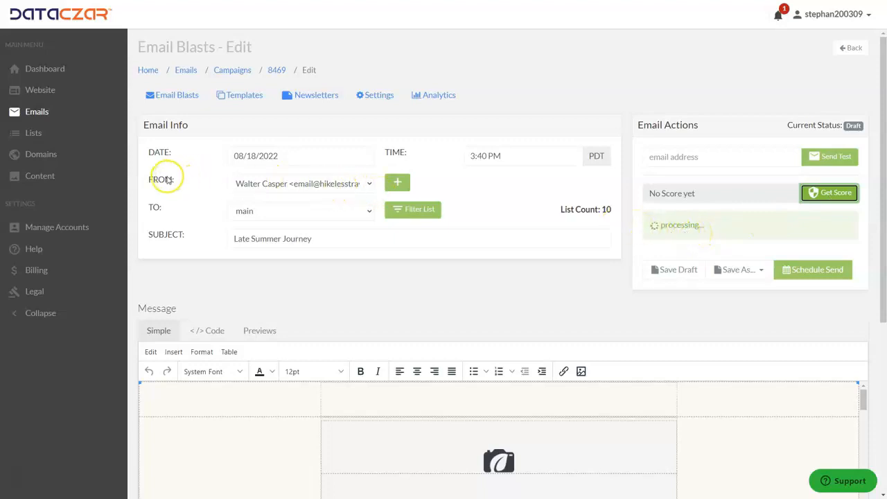
# Step: Check the email's sender choices, recipient list options and subject line without changing them
pyautogui.click(369, 183)
pyautogui.click(369, 182)
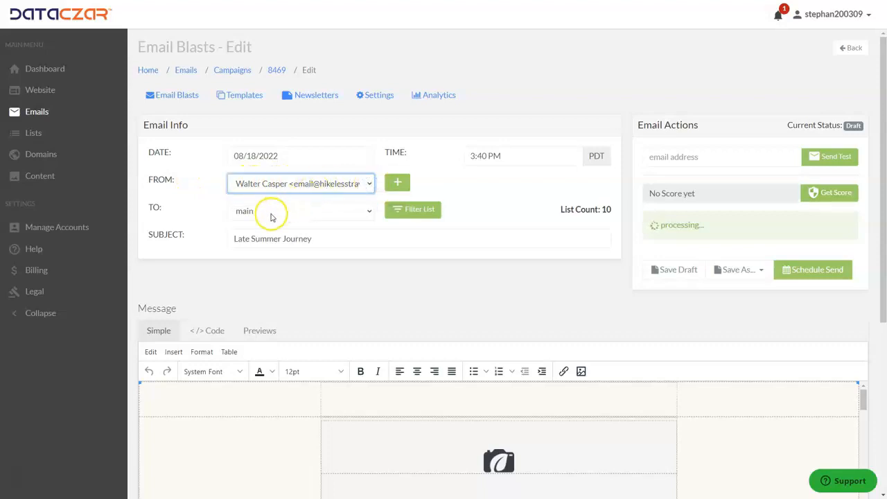
pyautogui.click(344, 213)
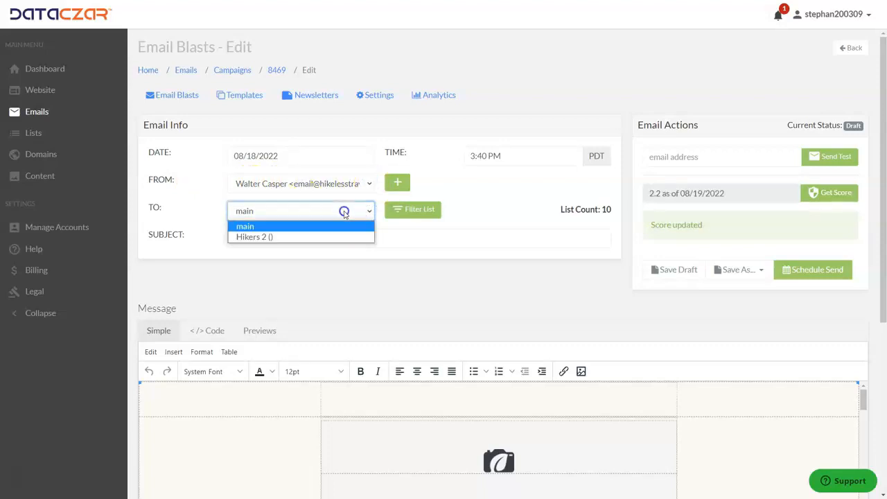
pyautogui.click(345, 213)
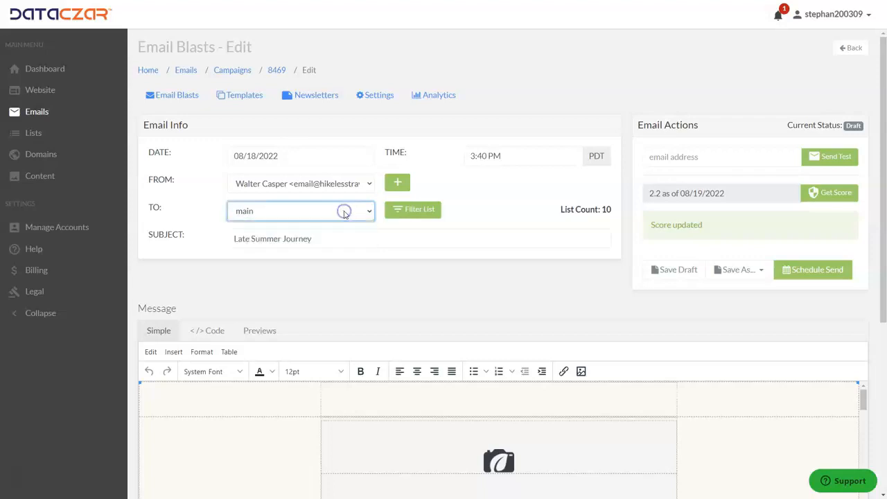
pyautogui.moveTo(331, 239); pyautogui.dragTo(220, 239)
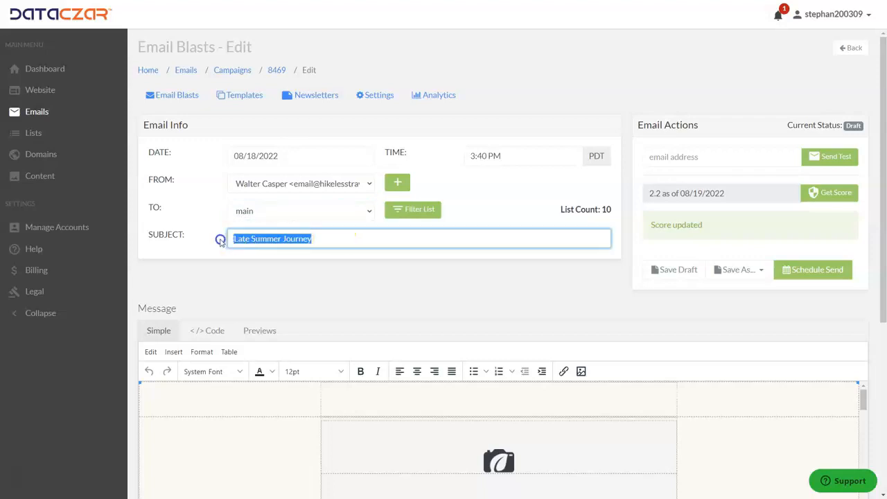
pyautogui.click(369, 243)
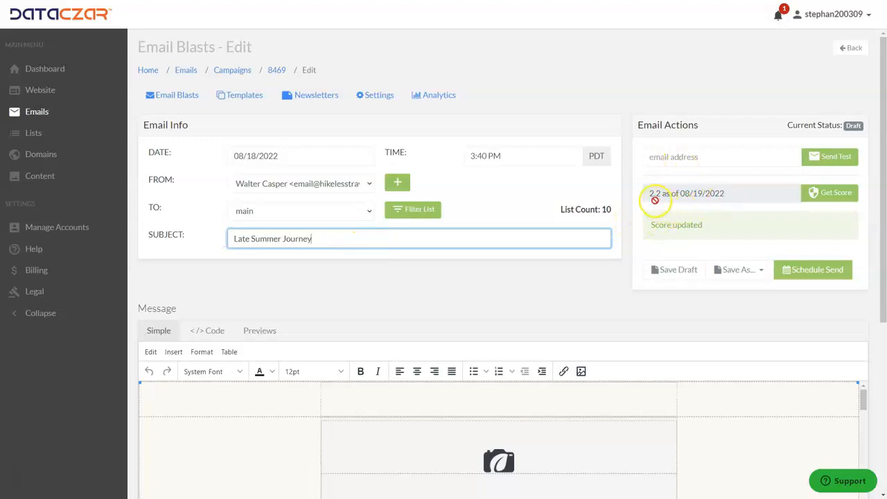
pyautogui.click(457, 274)
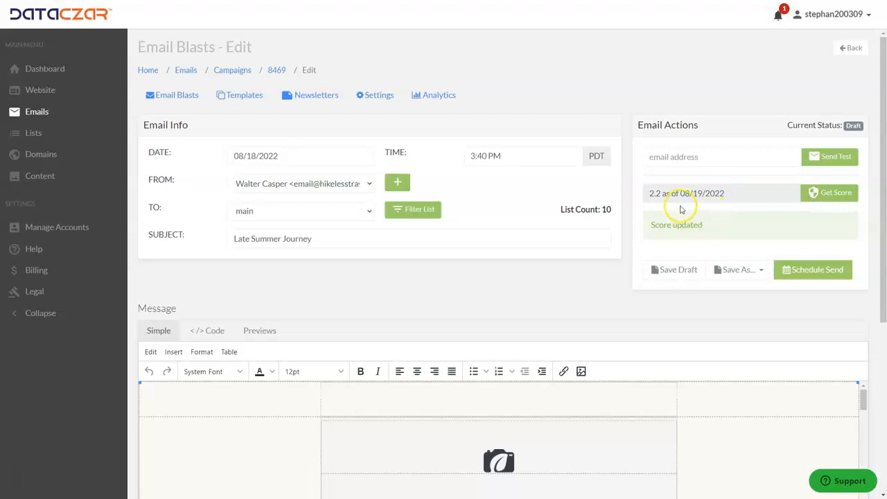
# Step: Save the scored draft and set its scheduled send date to 08/22/2022
pyautogui.click(673, 269)
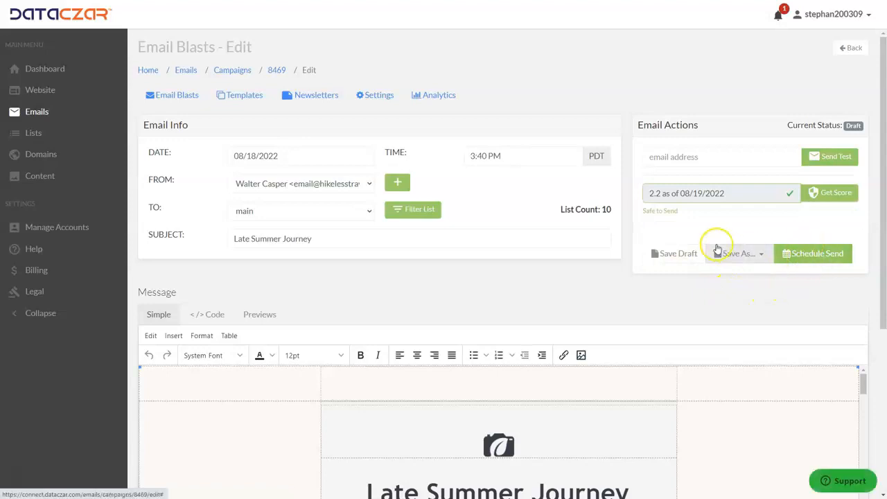
pyautogui.click(804, 254)
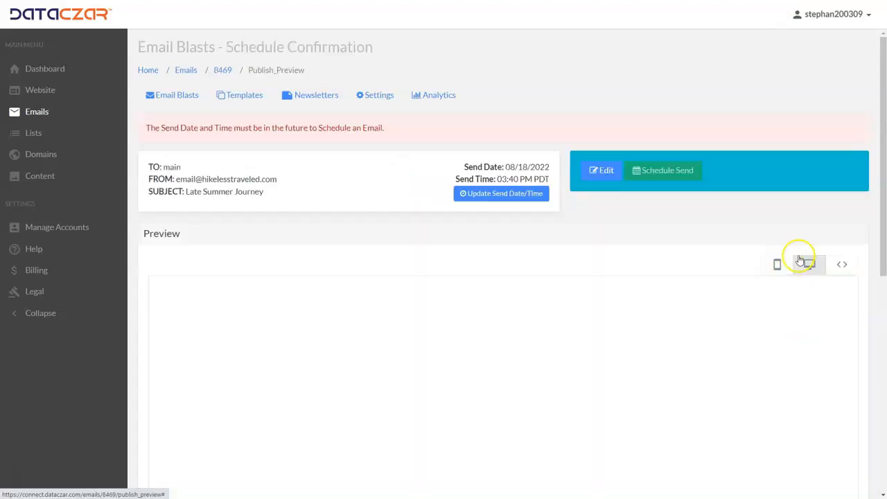
pyautogui.click(500, 194)
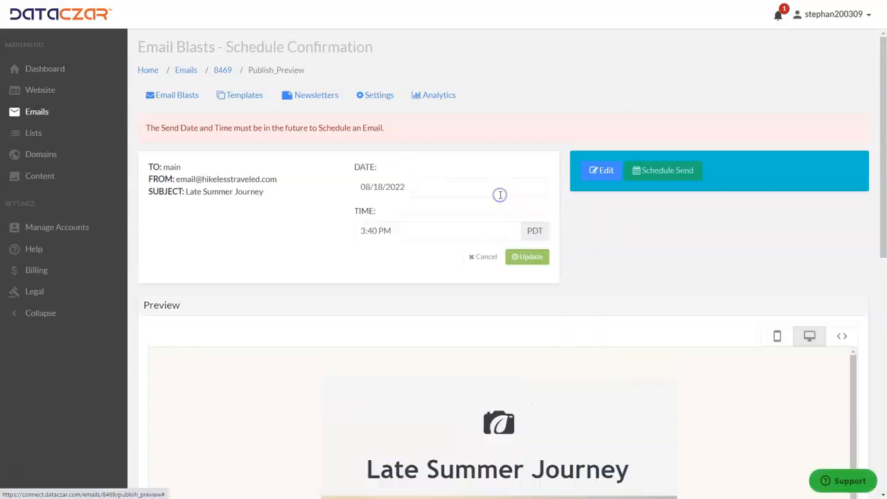
pyautogui.click(414, 186)
pyautogui.click(441, 129)
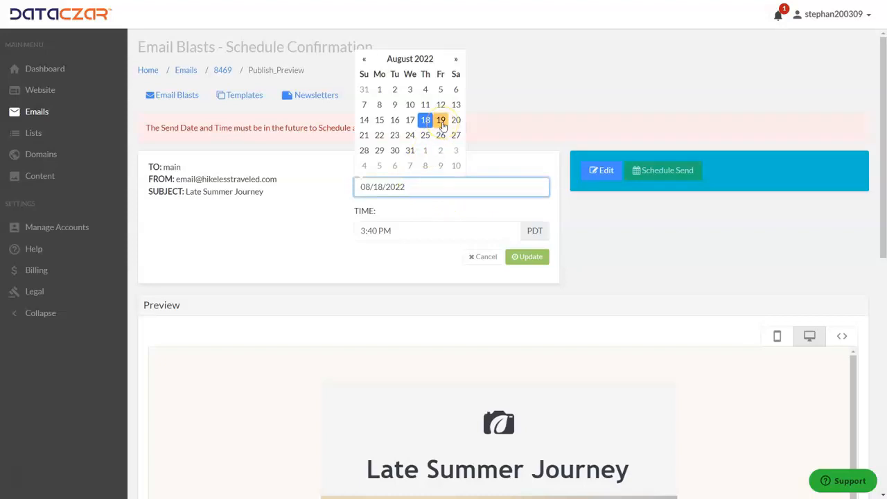
pyautogui.click(382, 137)
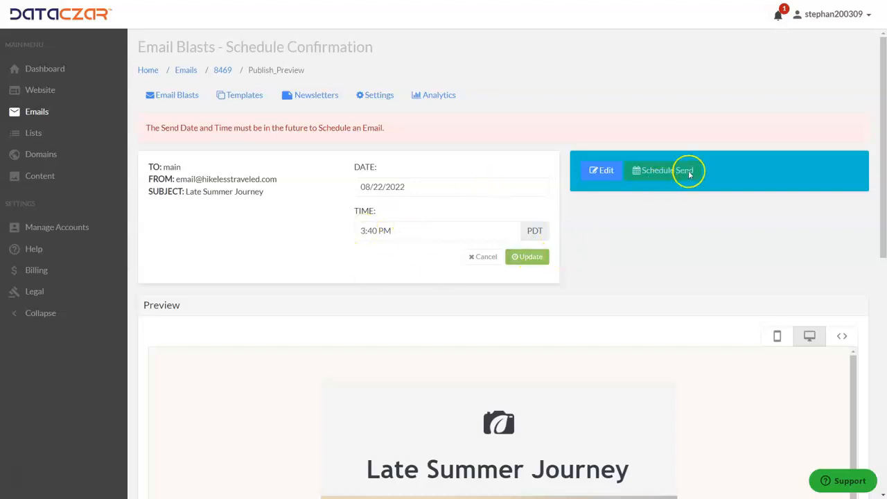
# Step: Set the send time to 10:40 AM PDT, apply the update and schedule the email for sending
pyautogui.click(462, 236)
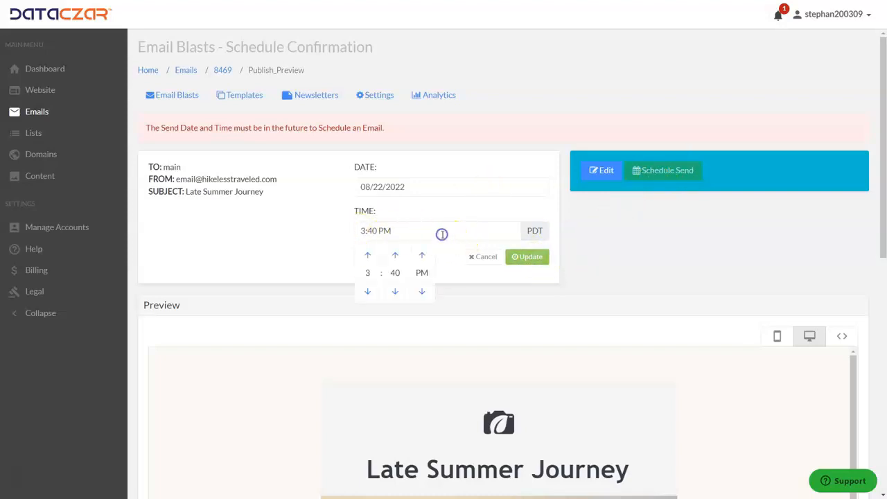
pyautogui.click(368, 290)
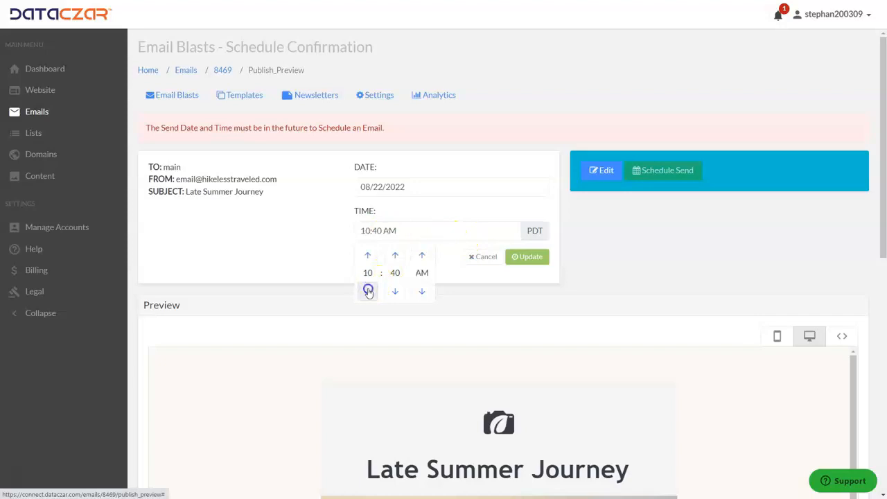
pyautogui.click(529, 257)
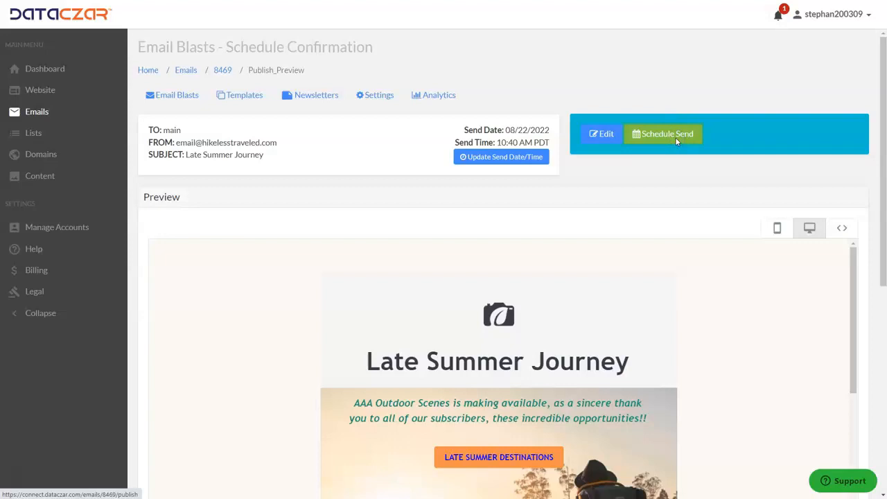
pyautogui.click(676, 137)
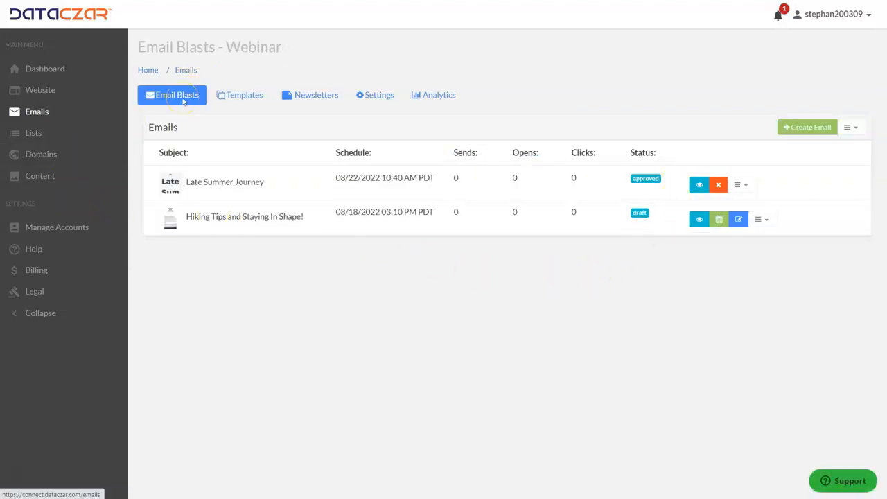
# Step: Check which actions are available for the scheduled Late Summer Journey email without choosing any
pyautogui.click(751, 185)
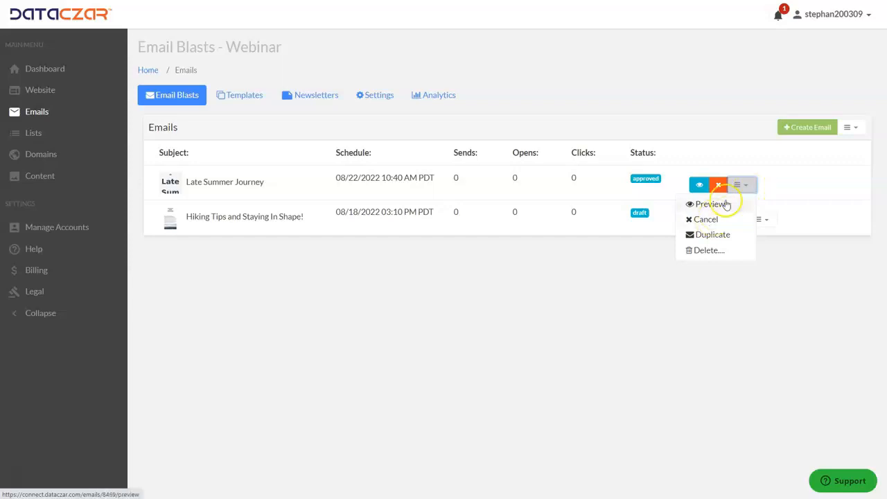
pyautogui.click(747, 185)
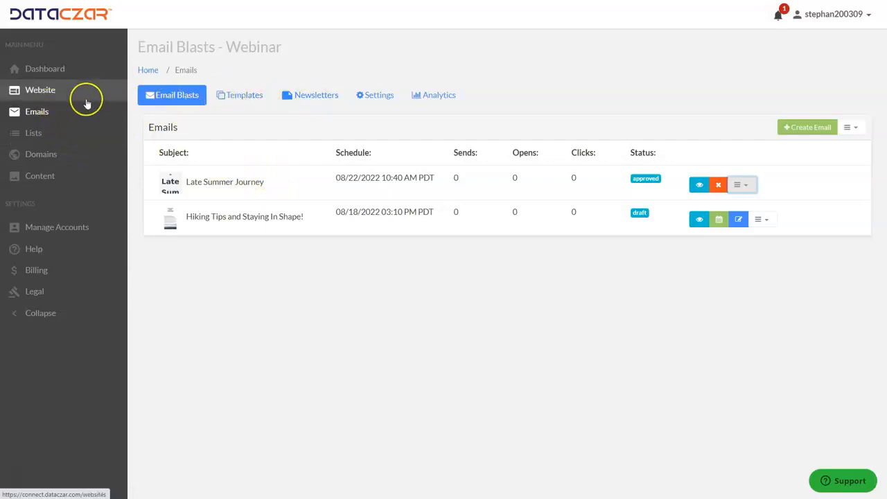
# Step: Open the Email Help topics in the Dataczar Help Center and point out the "Send an Email Blast" guide
pyautogui.click(33, 250)
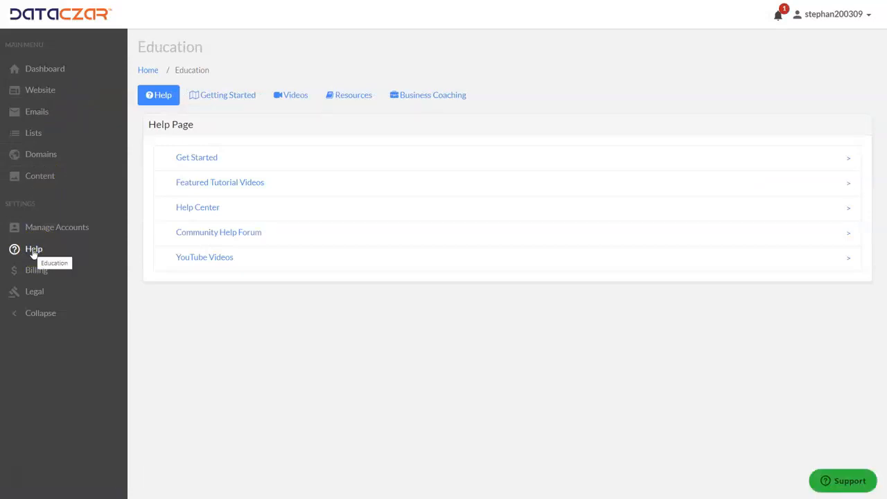
pyautogui.click(202, 208)
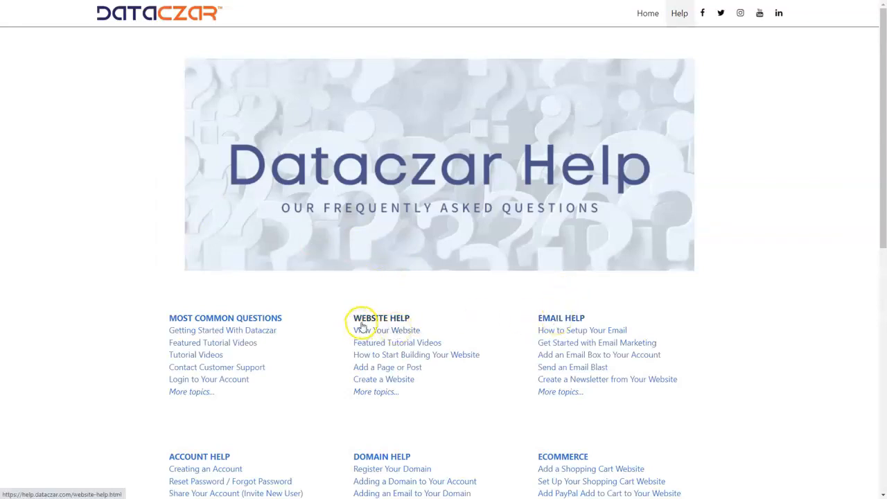
pyautogui.click(574, 323)
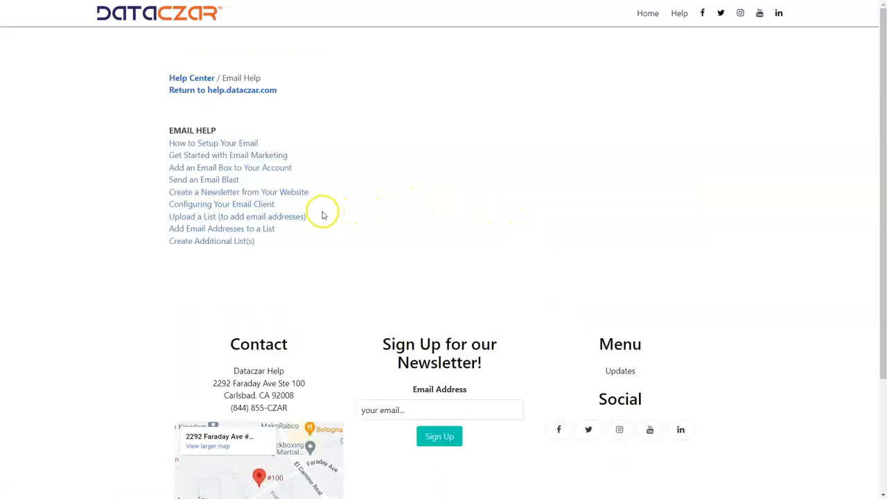
pyautogui.moveTo(244, 180); pyautogui.dragTo(152, 180)
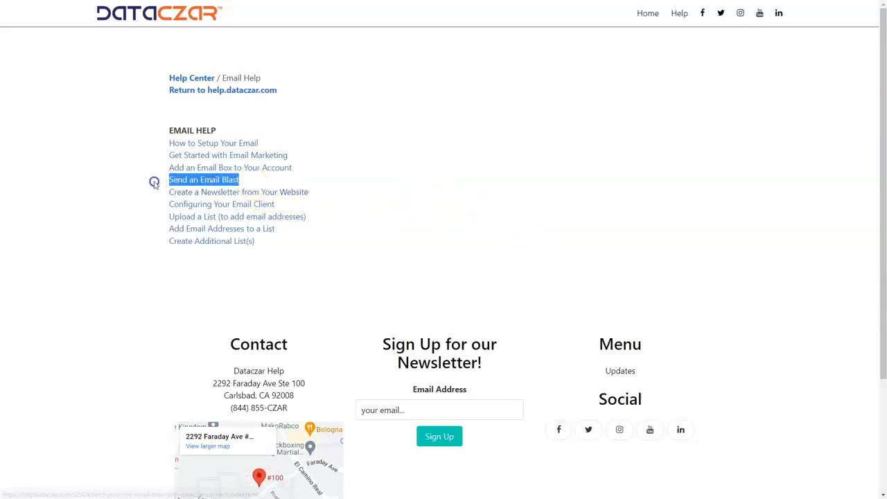
pyautogui.click(365, 185)
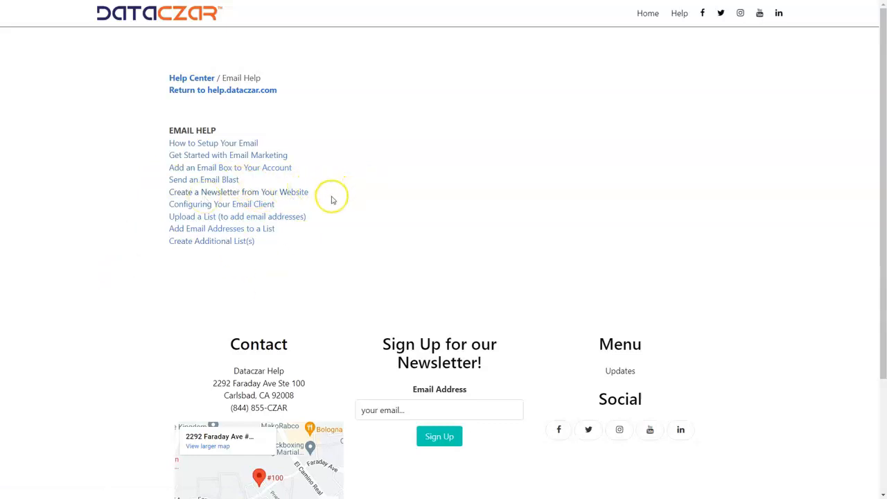
# Step: Point out the "Create a Newsletter from Your Website" help topic, then open its tutorial page and skim it
pyautogui.moveTo(324, 197); pyautogui.dragTo(207, 194)
pyautogui.click(370, 180)
pyautogui.click(277, 192)
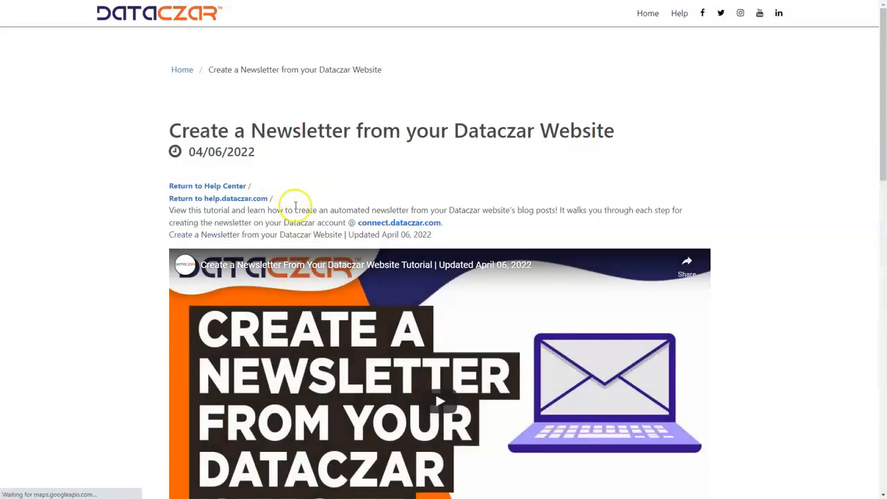
pyautogui.scroll(-3, 340, 235)
pyautogui.scroll(-2, 351, 273)
pyautogui.scroll(5, 353, 279)
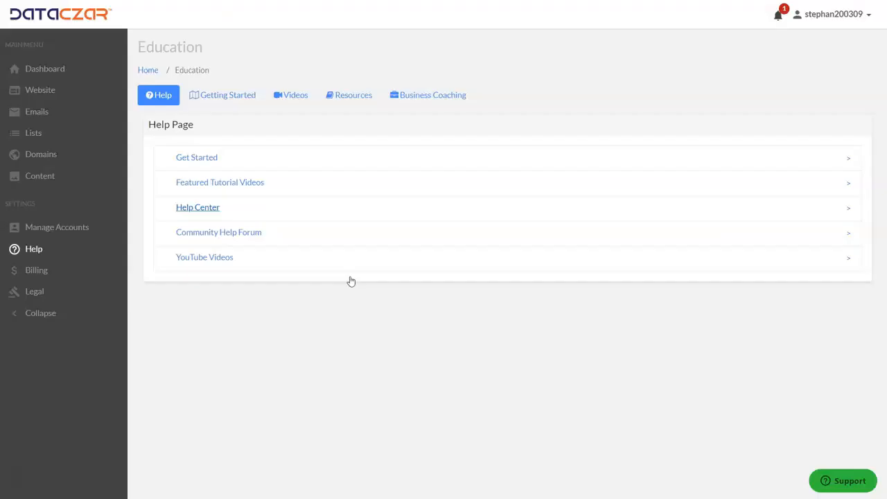
# Step: Leave the help pages and return to the account's Dashboard
pyautogui.click(68, 68)
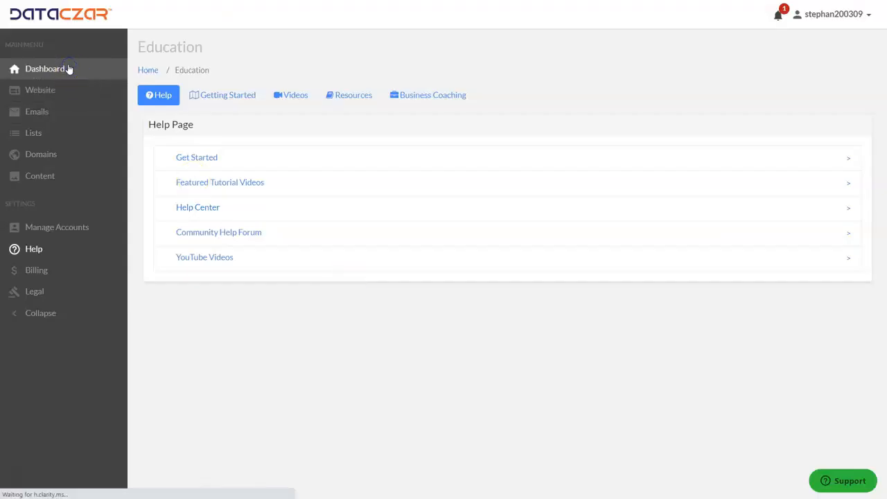